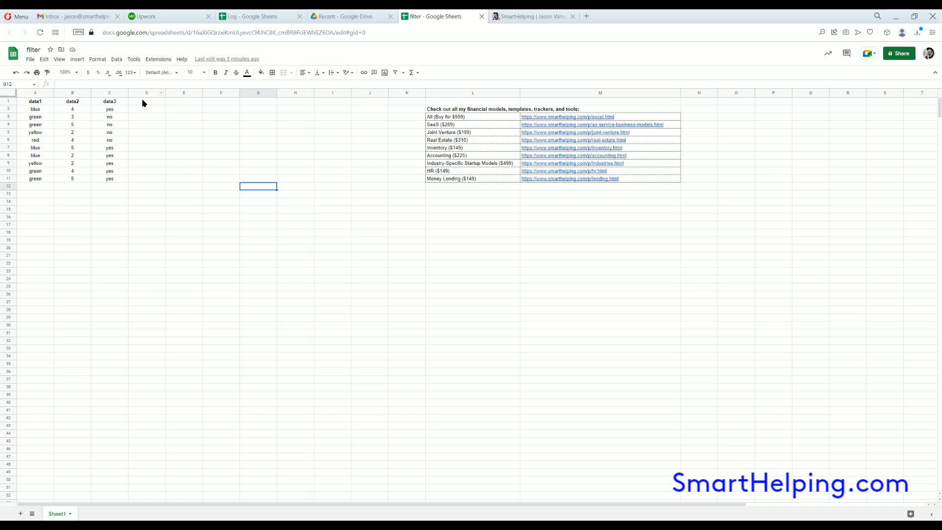
drag(142, 100, 354, 252)
drag(144, 101, 282, 242)
click(289, 186)
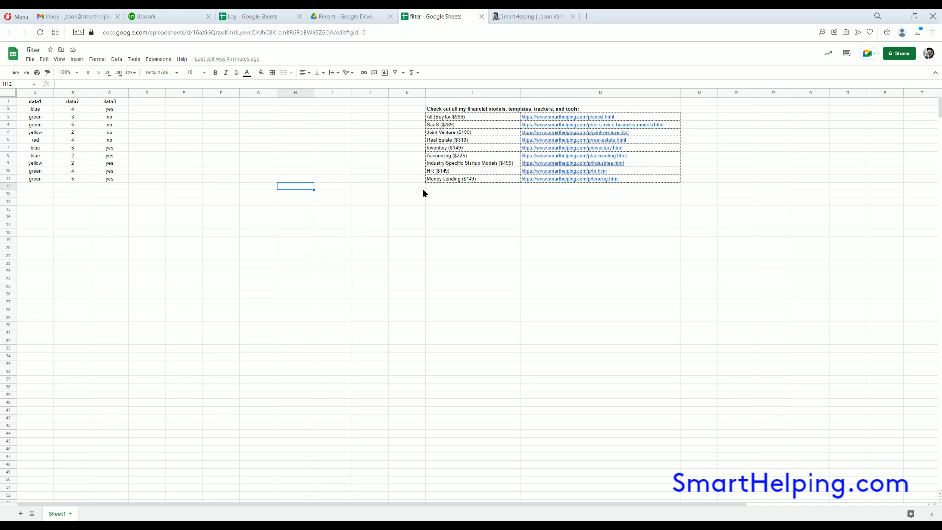
- Switch to the SmartHelping website and look through its financial model bundles and the templates included in each
click(534, 16)
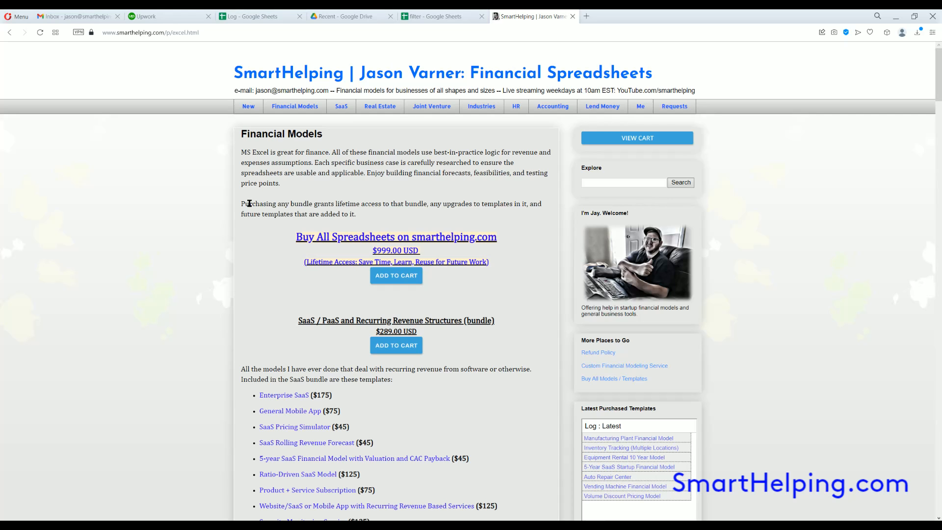
scroll(249, 203, down, 3)
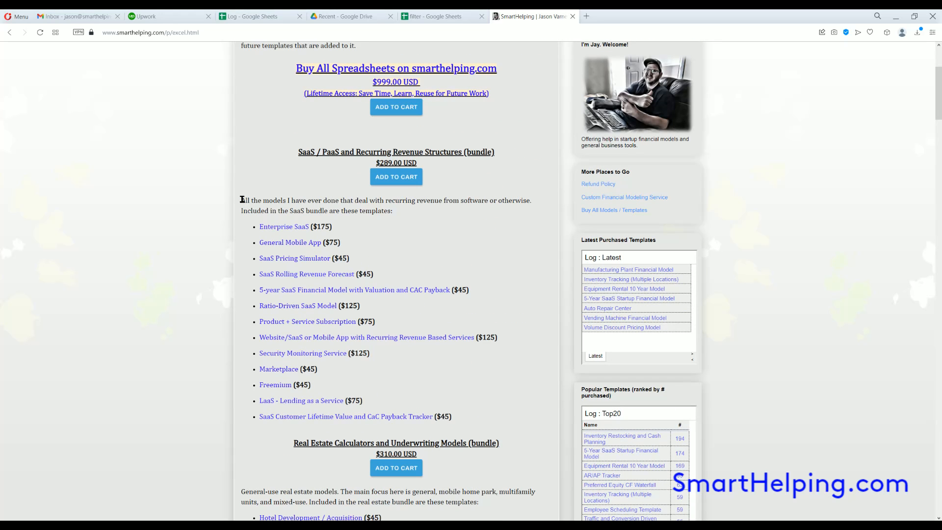
drag(242, 200, 395, 211)
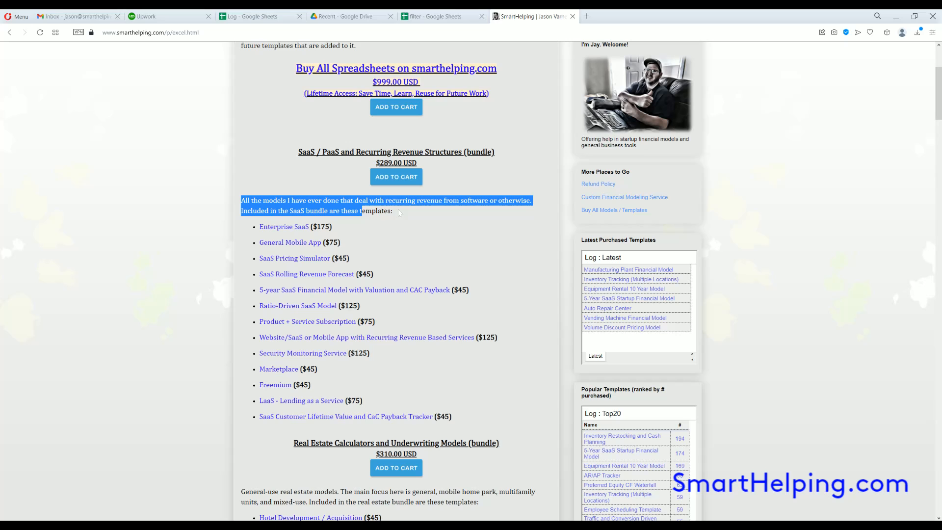
click(339, 207)
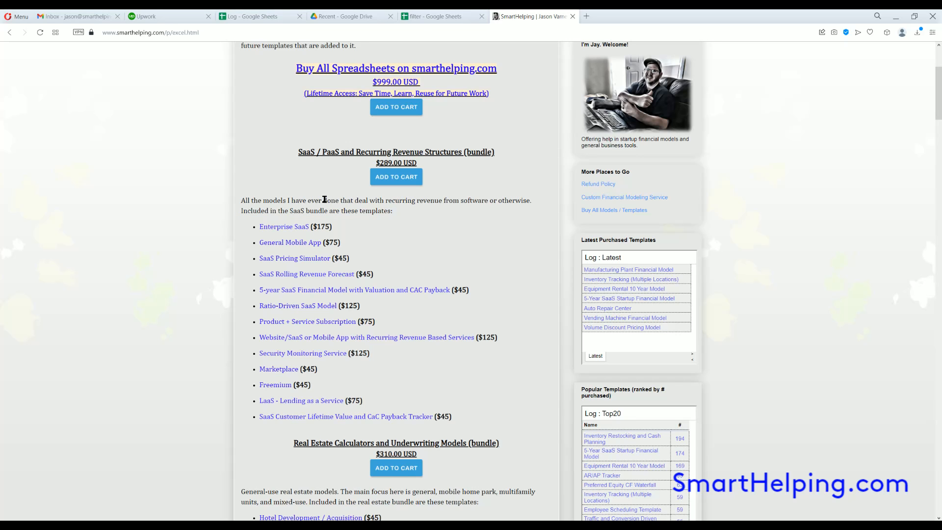
scroll(317, 199, up, 3)
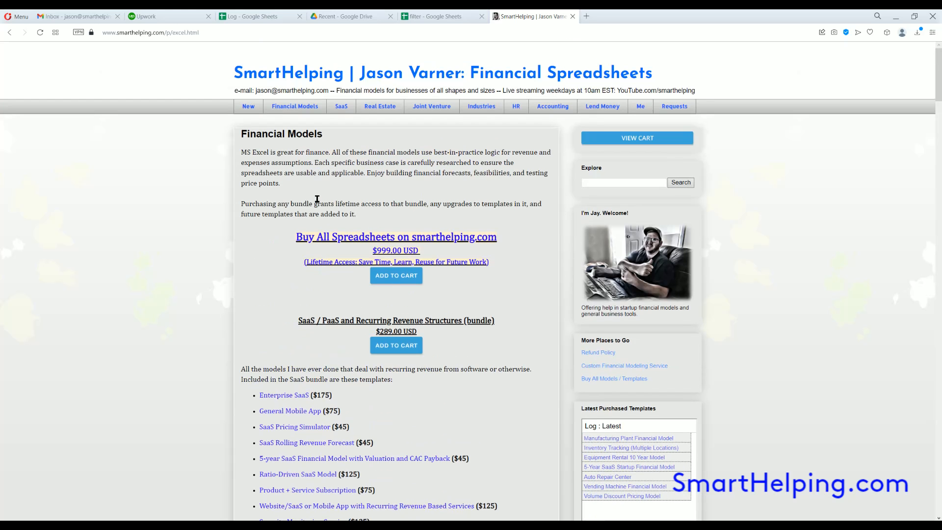
scroll(275, 182, down, 3)
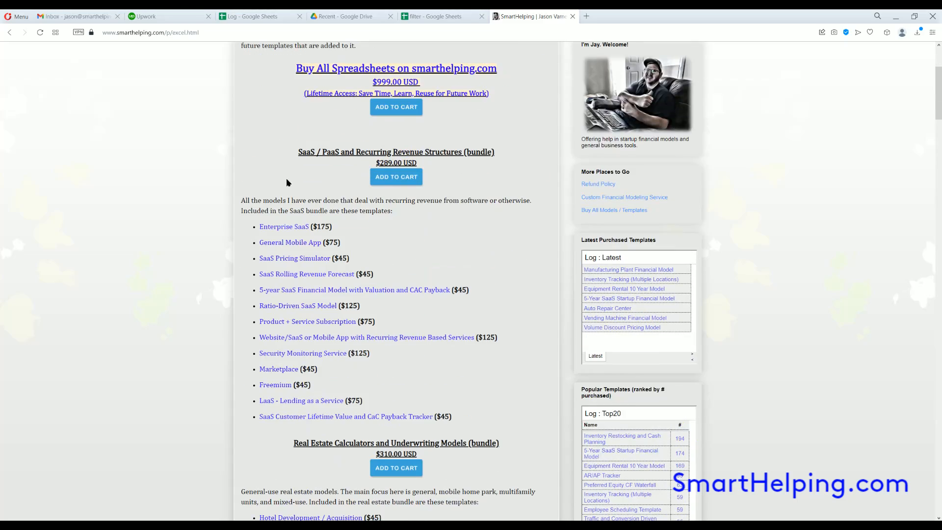
scroll(339, 194, up, 3)
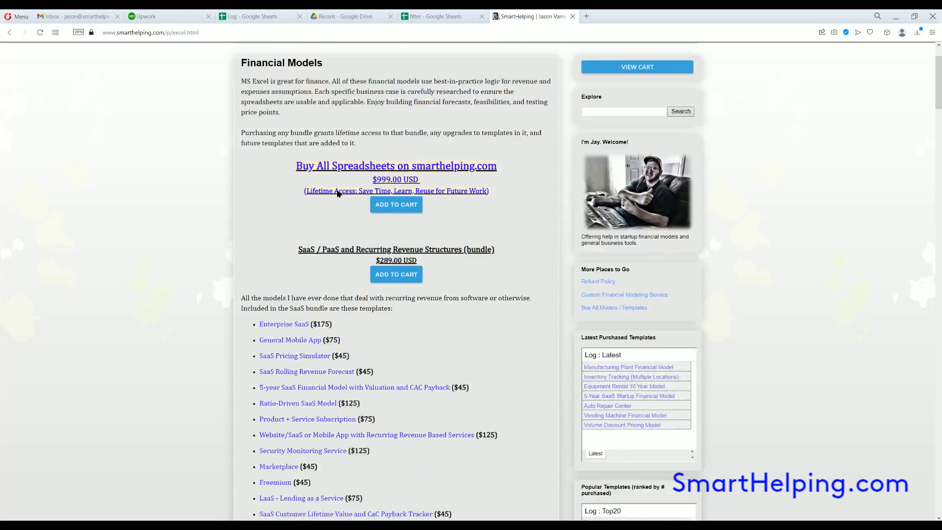
scroll(304, 211, down, 3)
scroll(289, 225, down, 3)
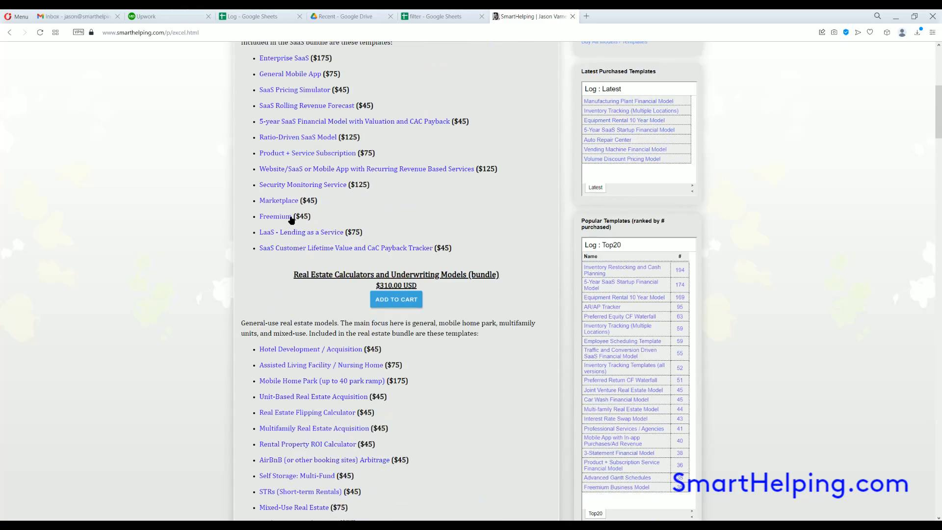
scroll(290, 217, up, 3)
scroll(291, 220, down, 13)
scroll(291, 220, up, 15)
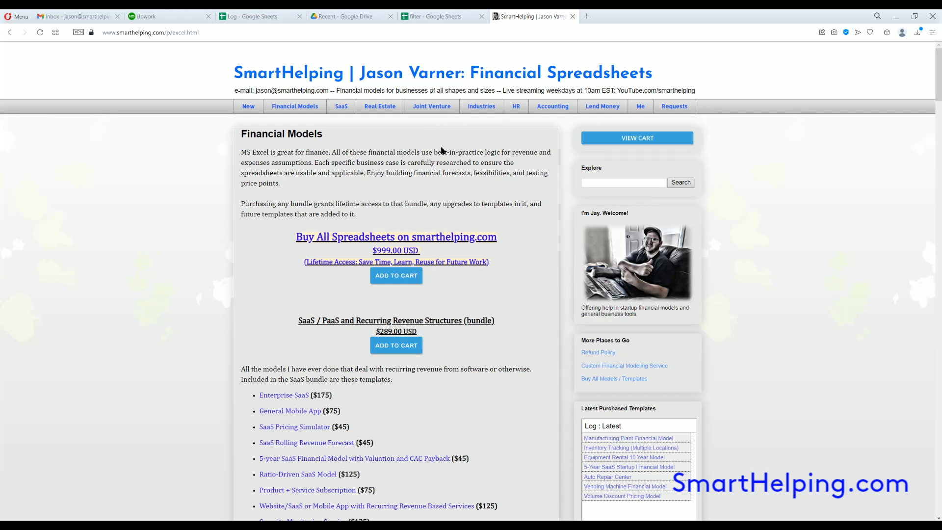
- Return to the filter spreadsheet and examine the entries in the data1, data2 and data3 columns
click(442, 16)
click(347, 226)
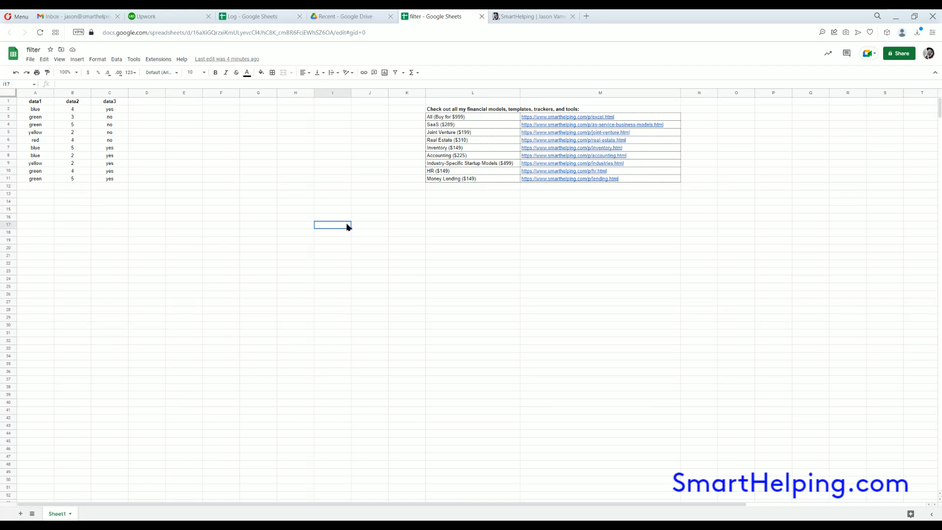
click(235, 149)
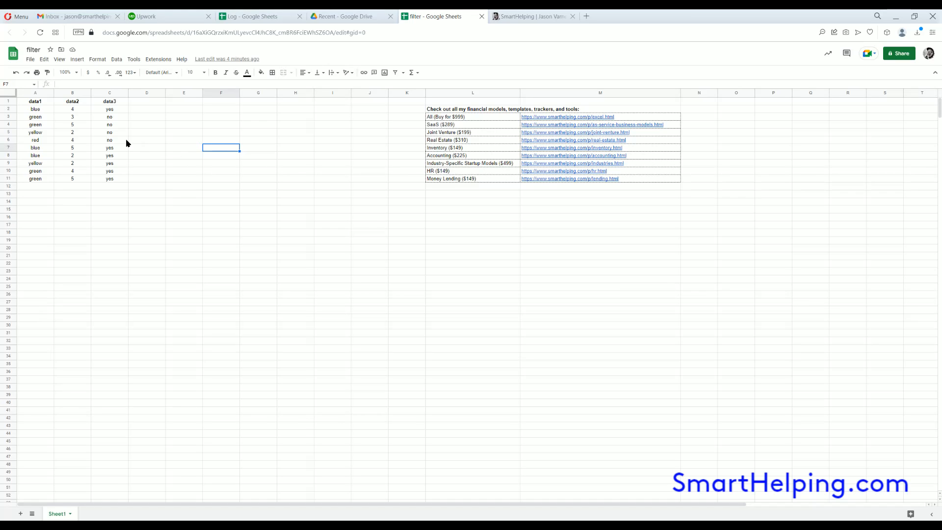
click(40, 102)
click(39, 118)
click(41, 147)
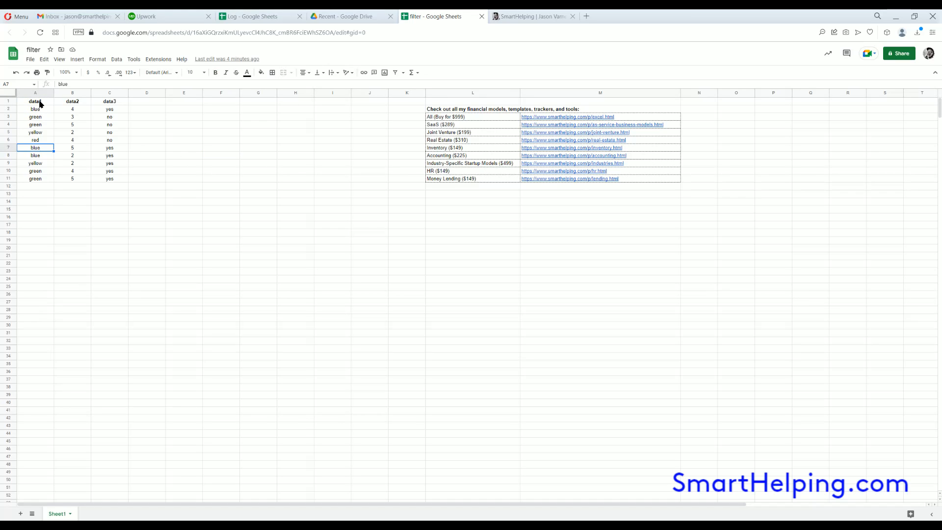
click(41, 103)
click(39, 124)
click(38, 104)
drag(37, 102, 36, 179)
click(84, 103)
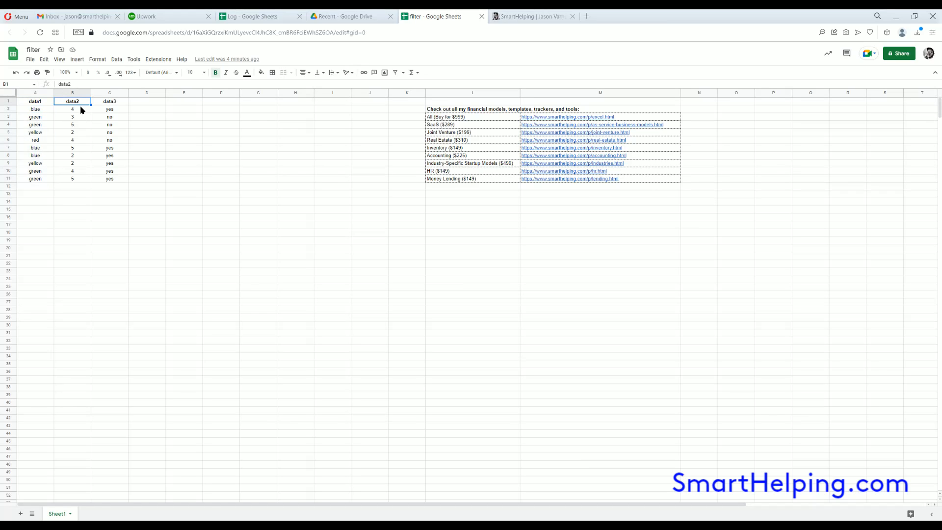
drag(80, 110, 79, 163)
click(114, 102)
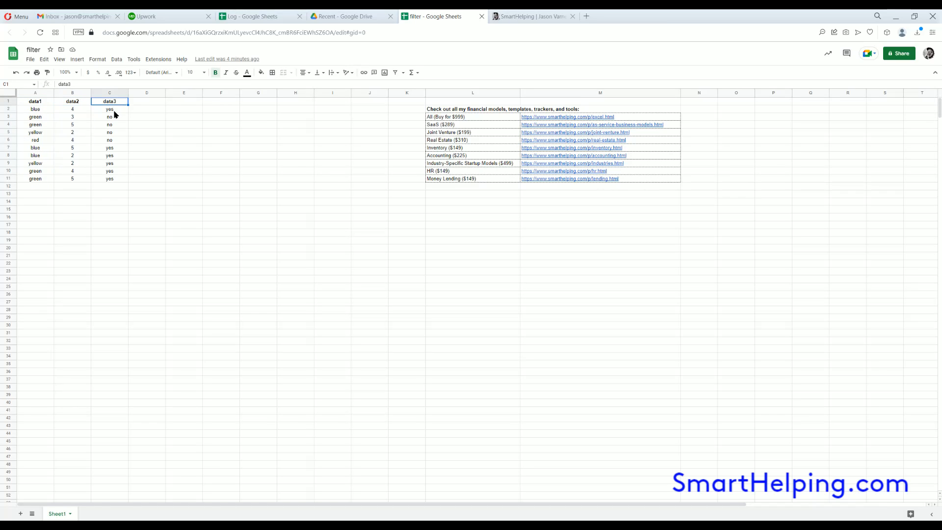
click(114, 110)
click(116, 132)
click(111, 170)
drag(301, 209, 301, 218)
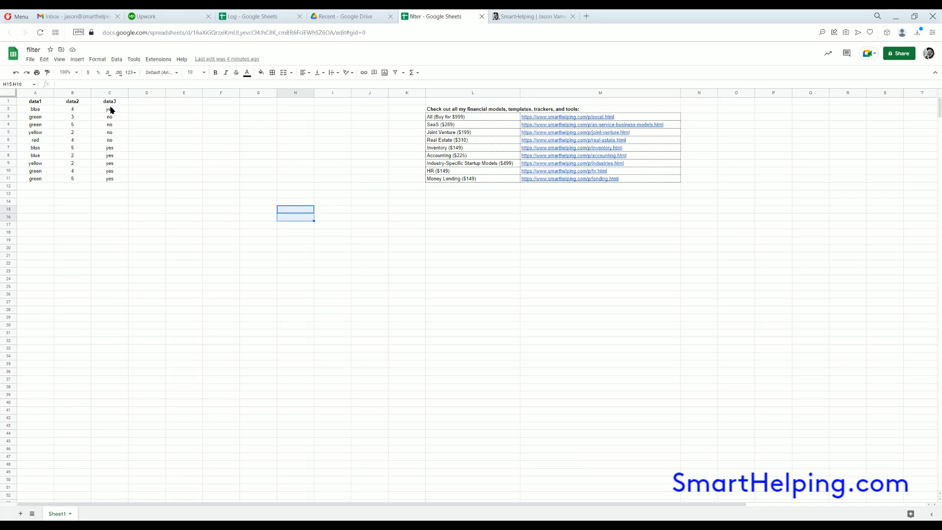
- Create a filter across columns A to C, covering data1, data2 and data3
click(72, 102)
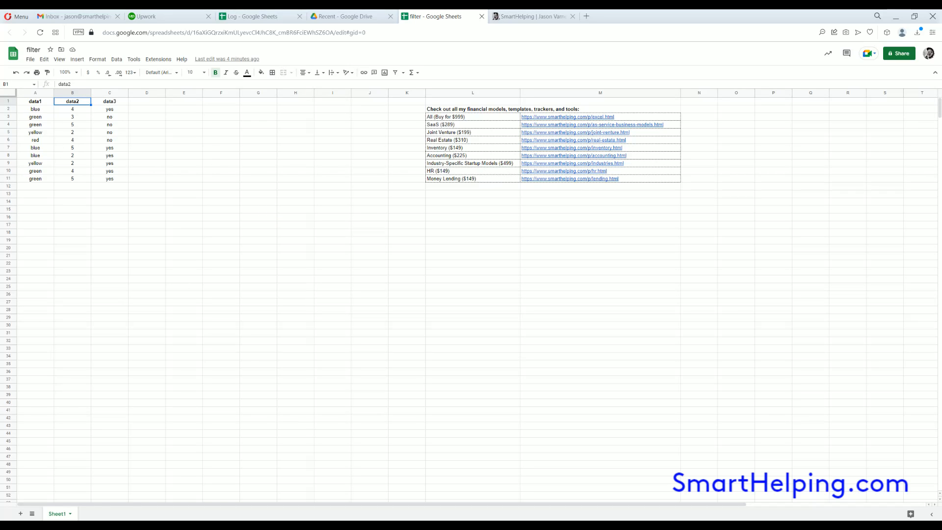
drag(36, 92, 110, 93)
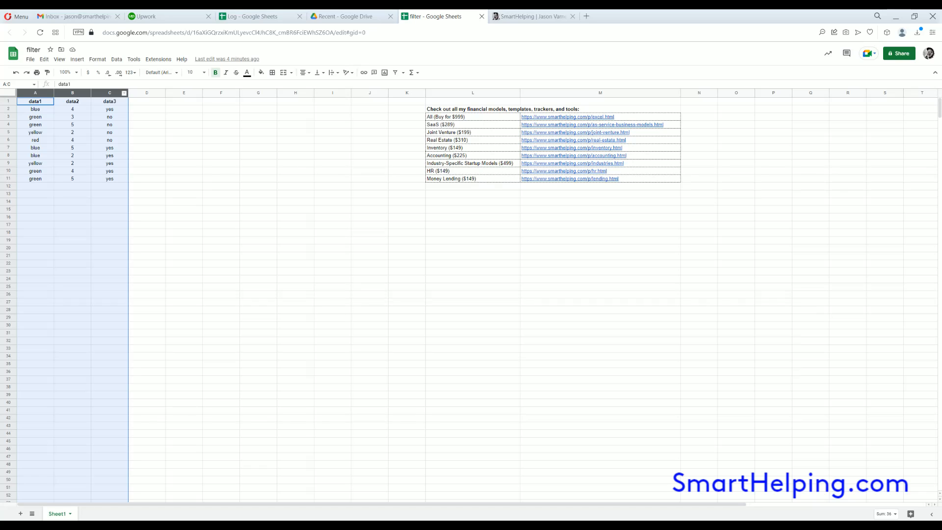
click(184, 140)
drag(35, 93, 110, 93)
click(398, 74)
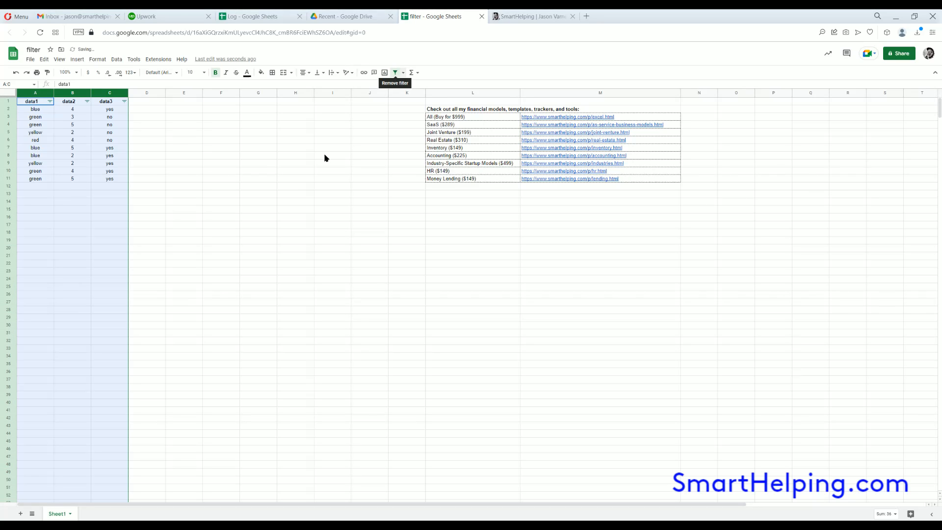
click(293, 187)
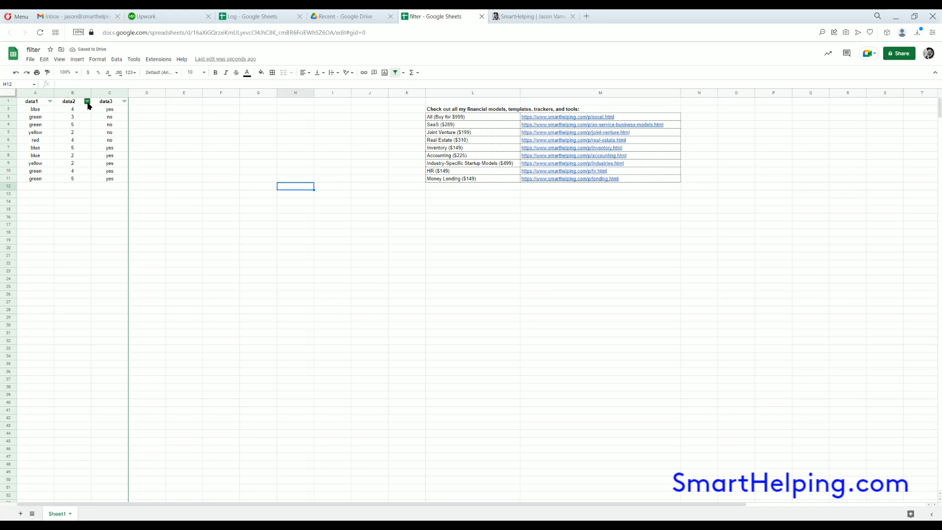
- Sort the filtered table by data2 from Z to A and check the order of the numbers
click(88, 102)
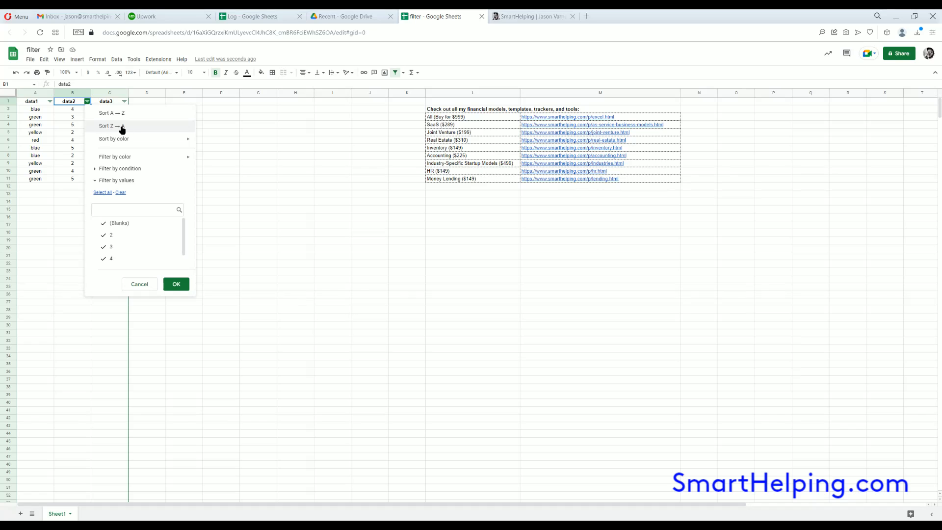
click(123, 128)
click(74, 110)
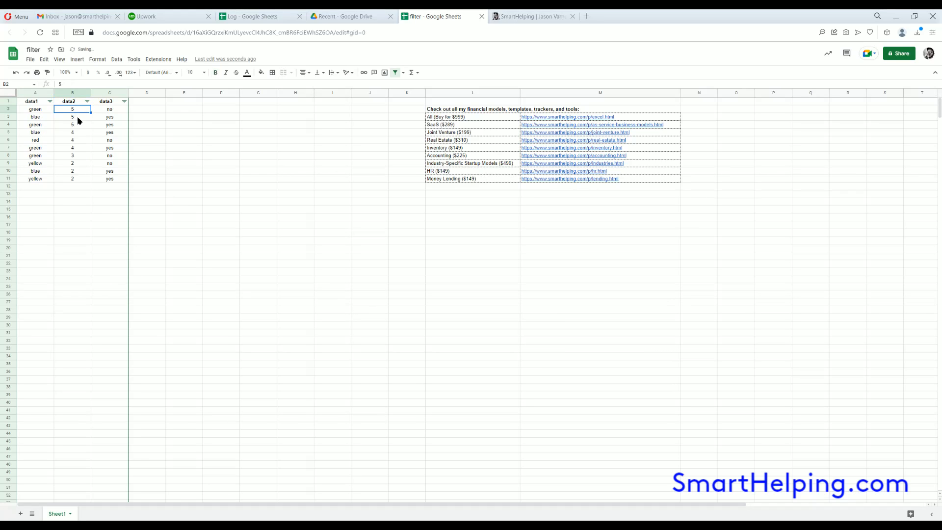
click(77, 117)
click(75, 132)
click(75, 179)
- Examine how the data1 and data3 entries are arranged alongside the descending data2 values
click(40, 109)
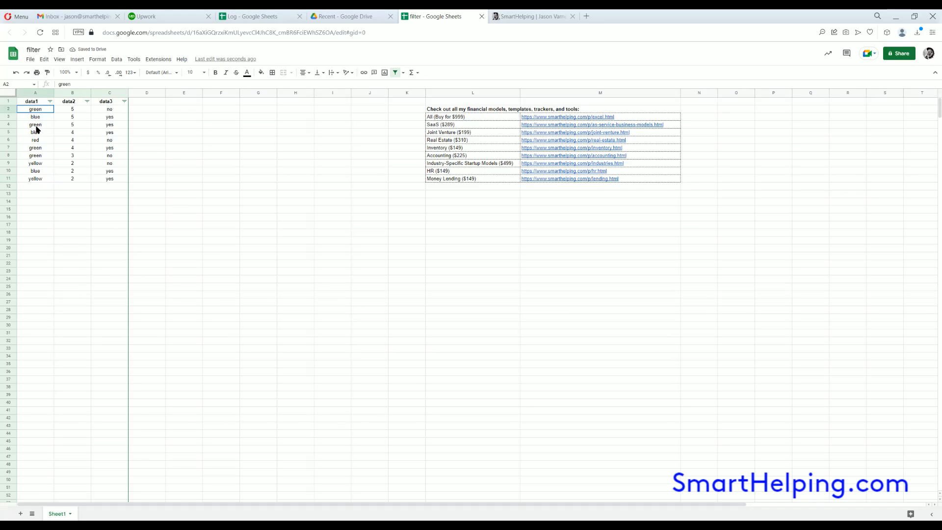
click(36, 126)
click(35, 155)
click(110, 109)
click(110, 140)
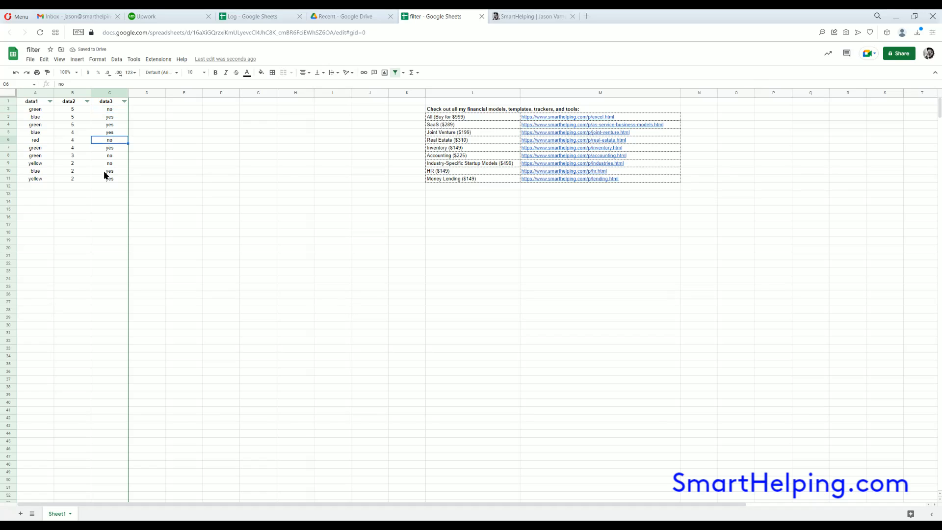
click(110, 171)
click(42, 111)
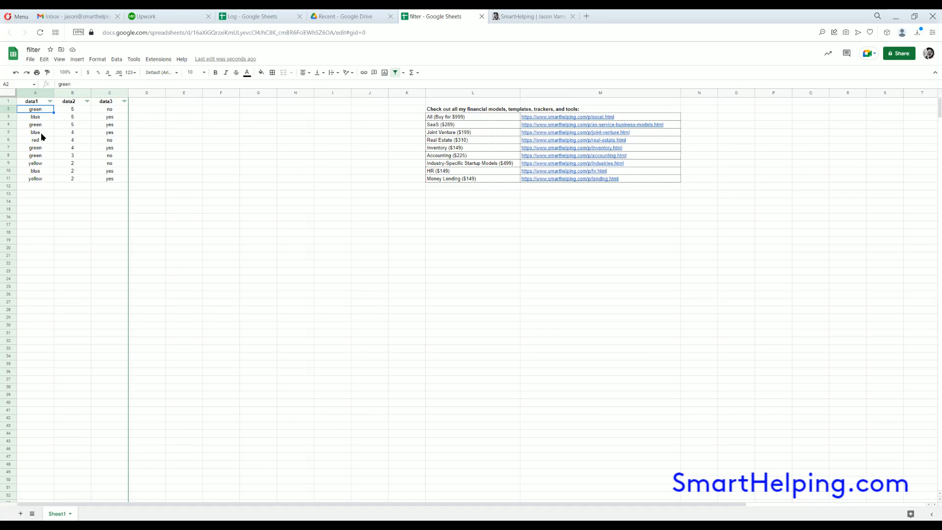
click(36, 124)
click(42, 148)
click(36, 111)
click(35, 125)
click(41, 109)
click(39, 124)
click(43, 109)
click(72, 110)
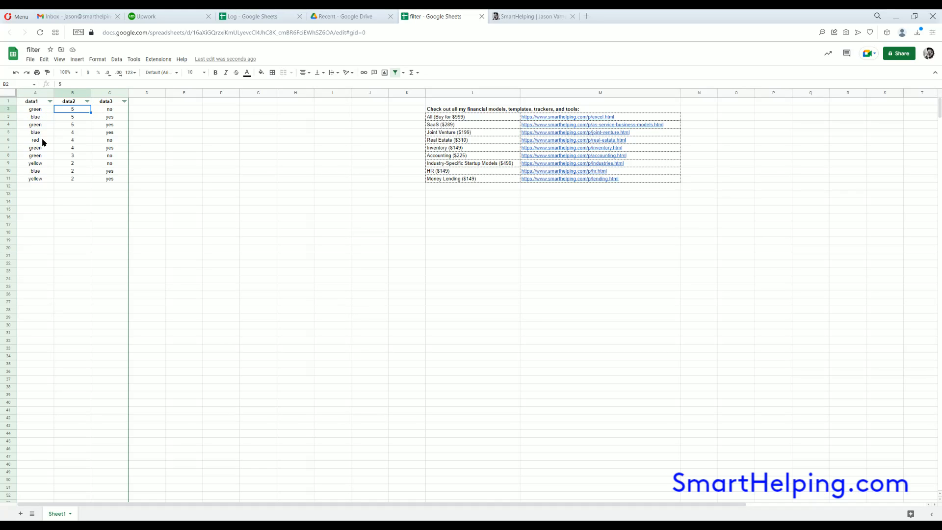
click(72, 132)
- Sort the filtered table by data2 from A to Z and check the row order across all three columns
click(87, 101)
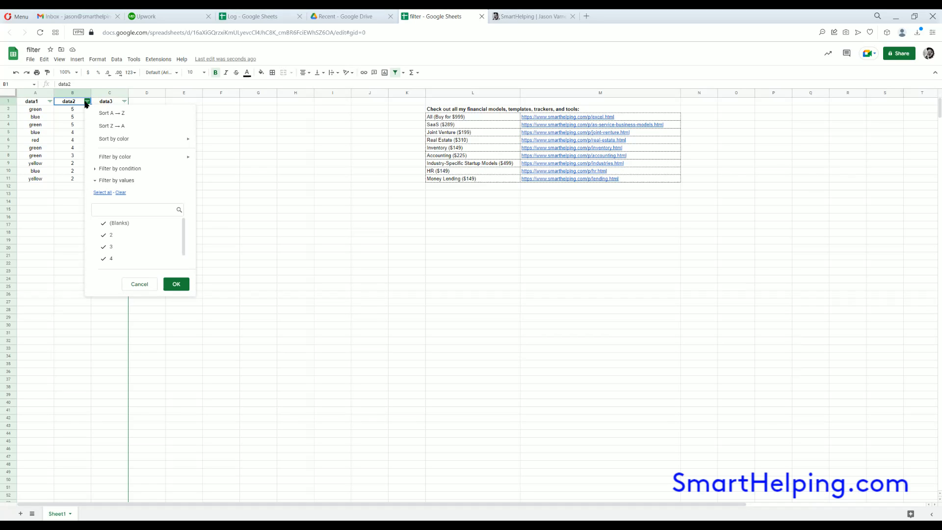
click(120, 114)
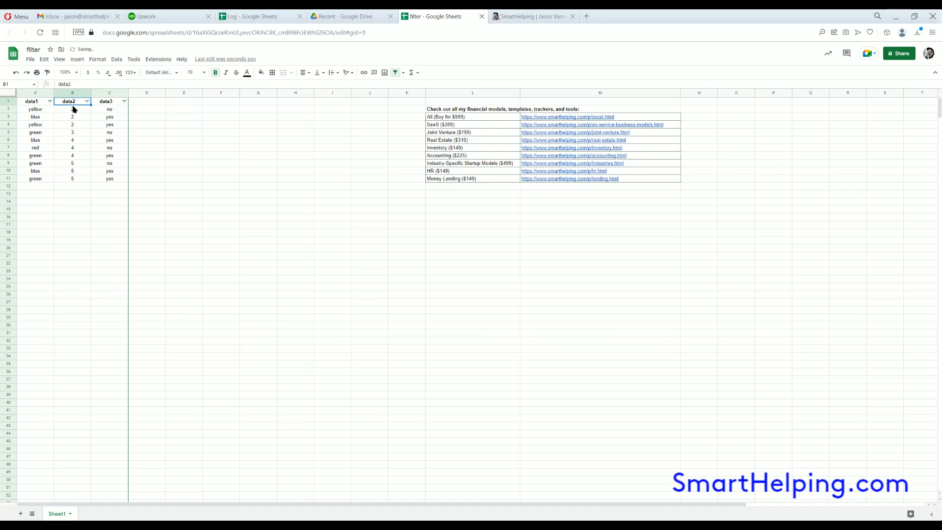
click(76, 111)
click(77, 125)
click(77, 109)
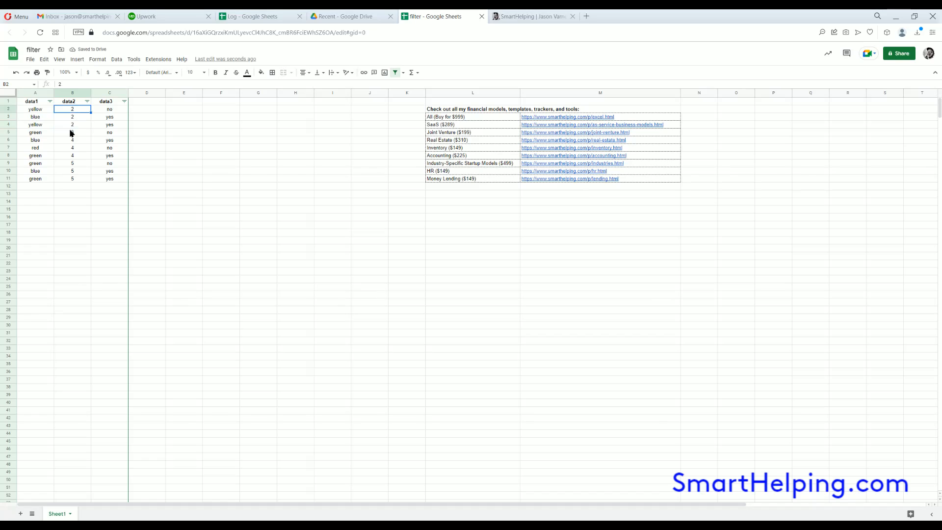
click(72, 132)
click(75, 179)
click(44, 111)
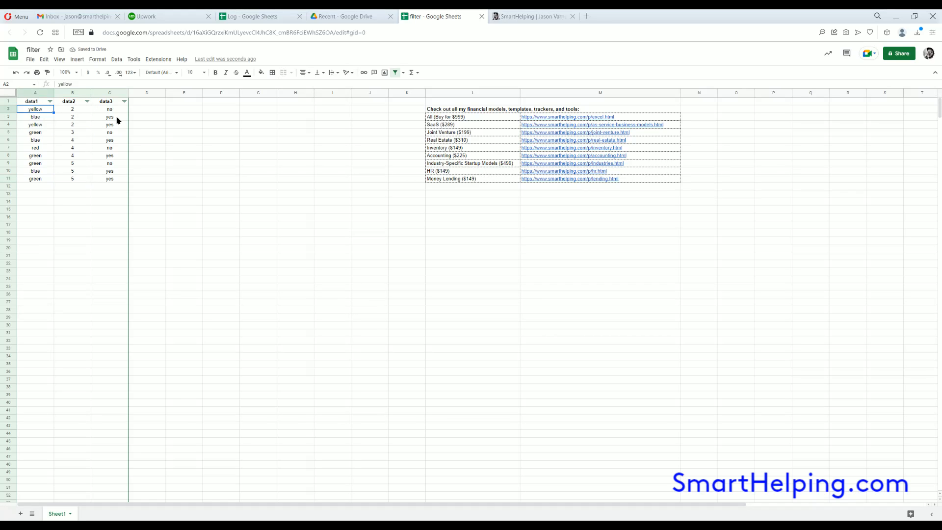
click(114, 110)
click(106, 138)
click(45, 110)
click(253, 148)
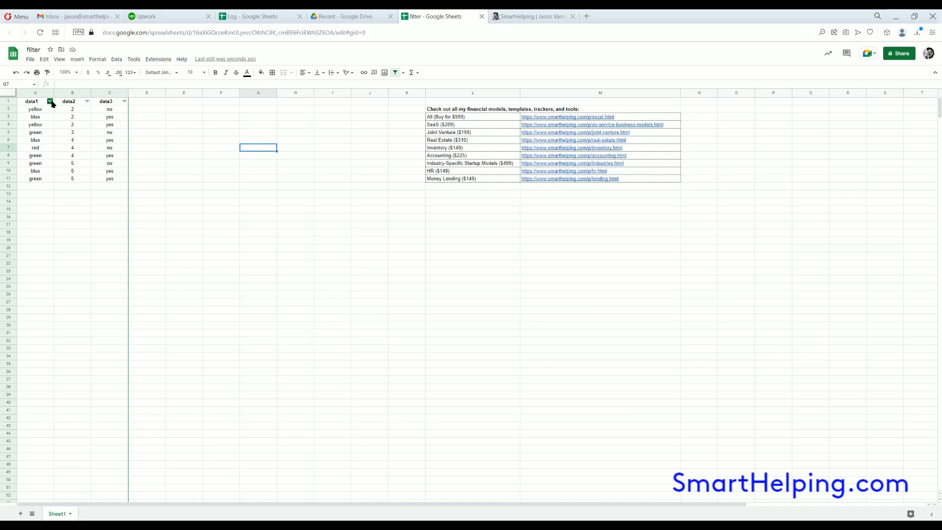
- Sort the filtered table by data1 from A to Z and check that the colour names are grouped
click(50, 102)
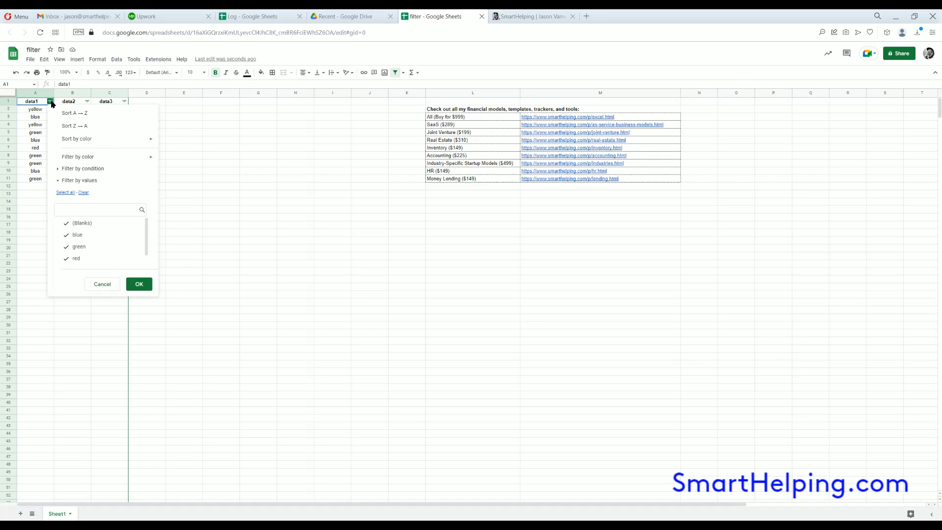
click(82, 114)
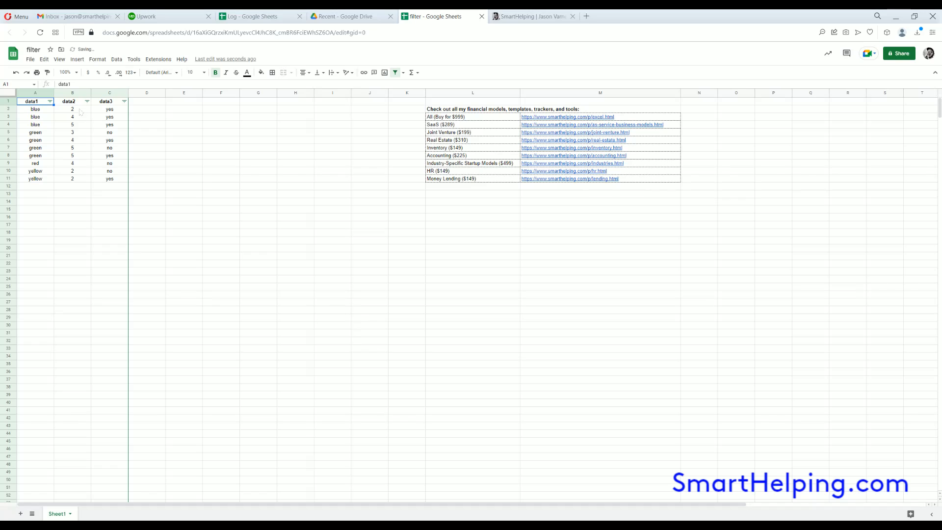
click(38, 111)
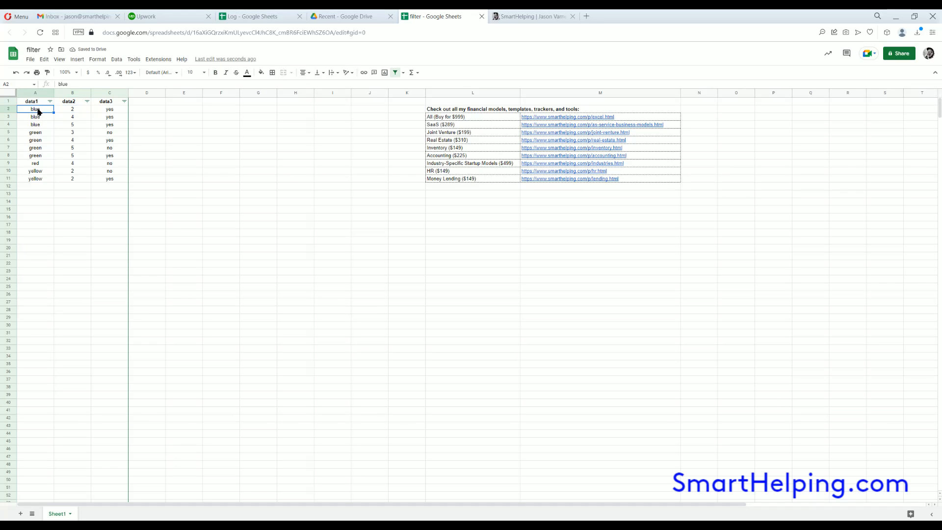
click(38, 134)
click(38, 156)
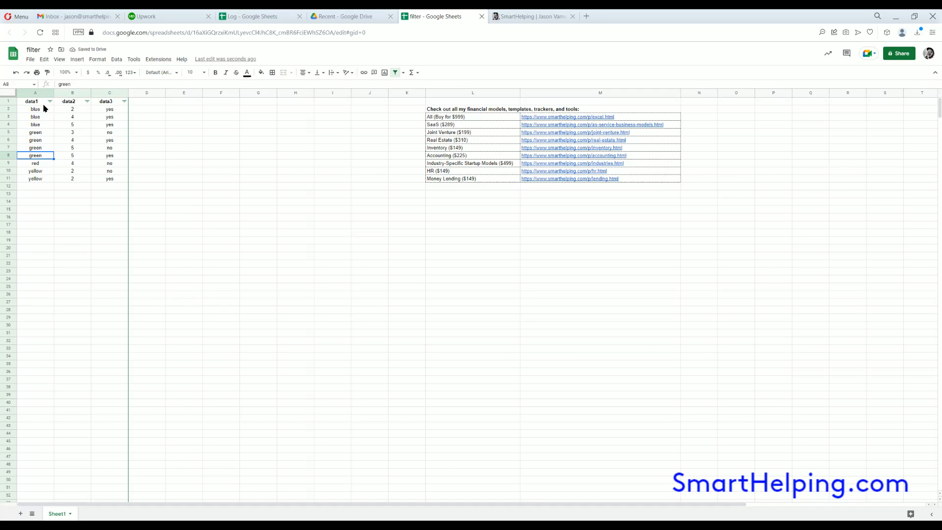
- Check how the data2 numbers are ordered within the colour groups of data1
drag(42, 111, 36, 178)
drag(76, 111, 73, 178)
click(74, 112)
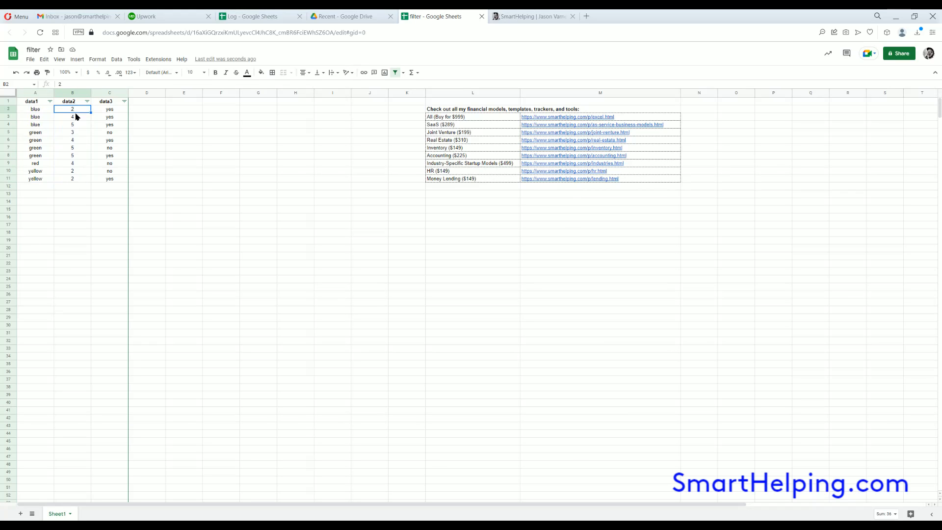
click(71, 133)
click(36, 109)
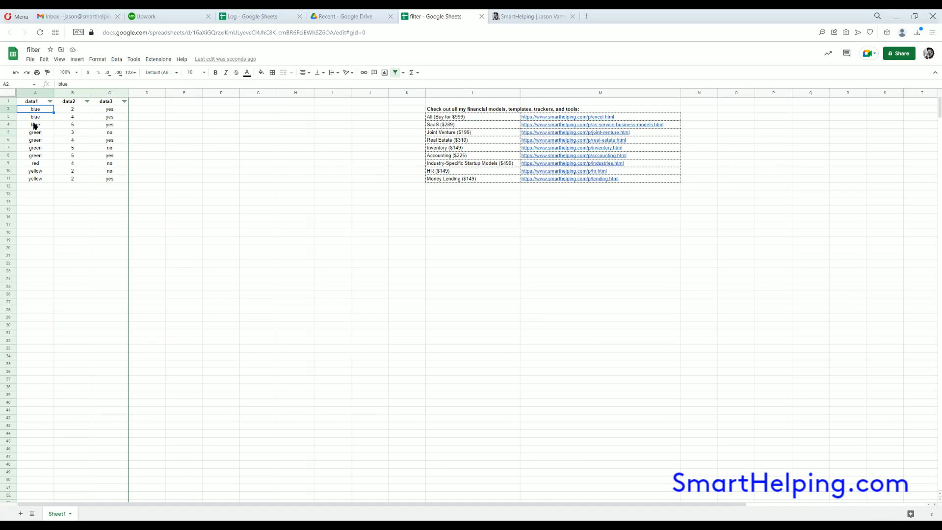
click(39, 123)
click(184, 149)
- Sort the filtered table by data3 from Z to A
click(125, 101)
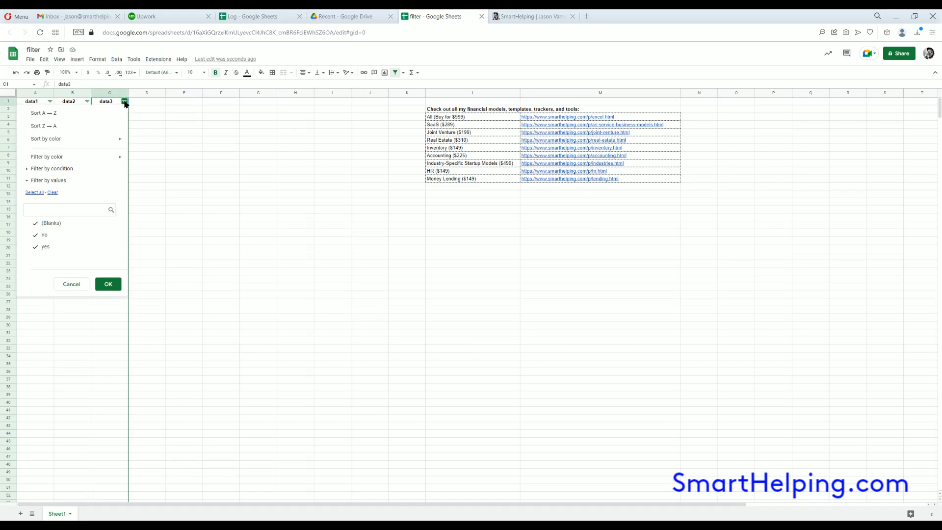
mouse_move(61, 138)
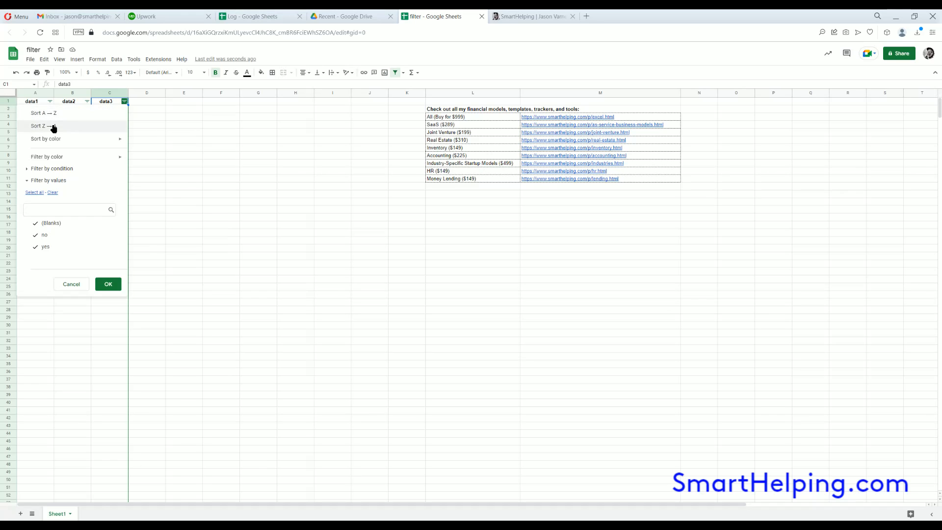
click(54, 126)
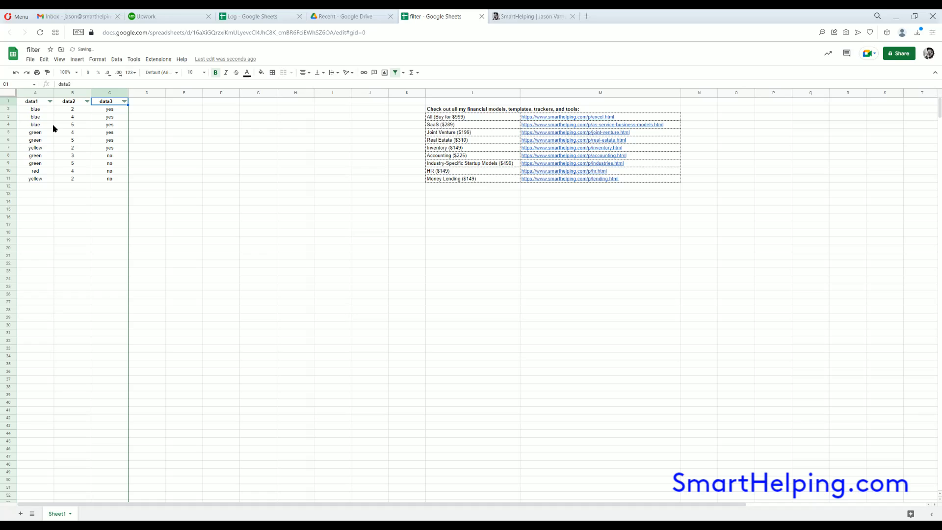
click(217, 133)
click(125, 102)
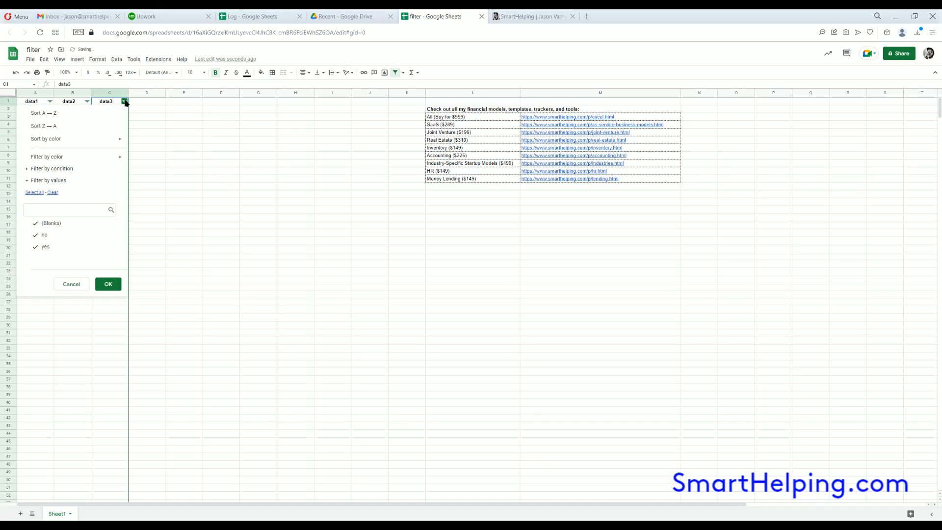
click(67, 127)
- Go through the data3 column to check how its yes and no entries are grouped
key(Down)
key(Down)
key(Down)
key(Down)
key(Down)
key(Down)
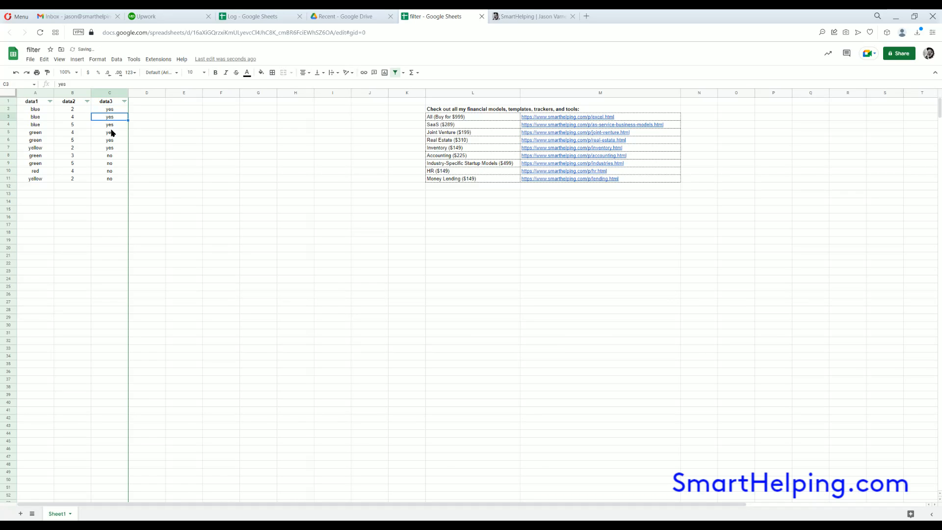
key(Down)
key(Down)
key(Down)
key(Down)
key(Right)
key(Right)
key(Right)
key(Right)
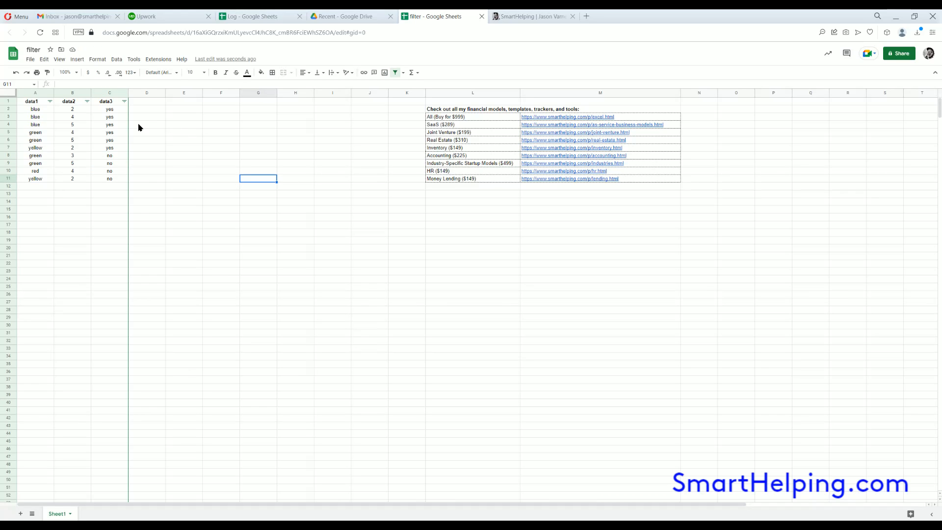
- Recreate the filter on the table range A1:C11 only and look at data2's sort-by-color options
click(395, 73)
drag(35, 101, 109, 178)
click(396, 72)
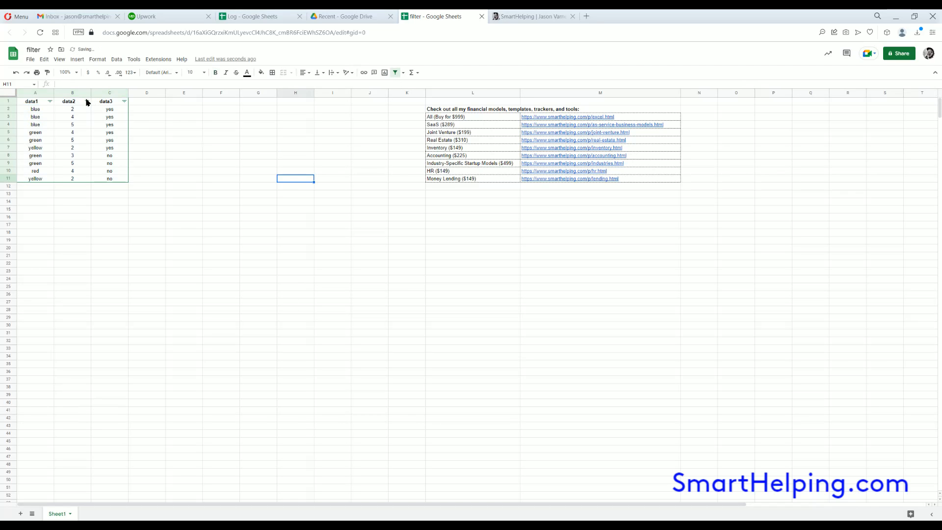
click(87, 101)
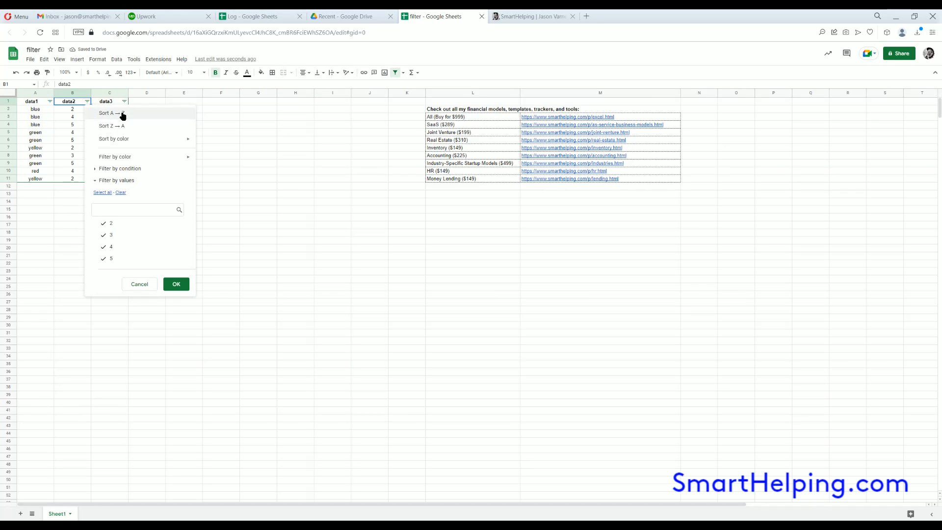
mouse_move(130, 140)
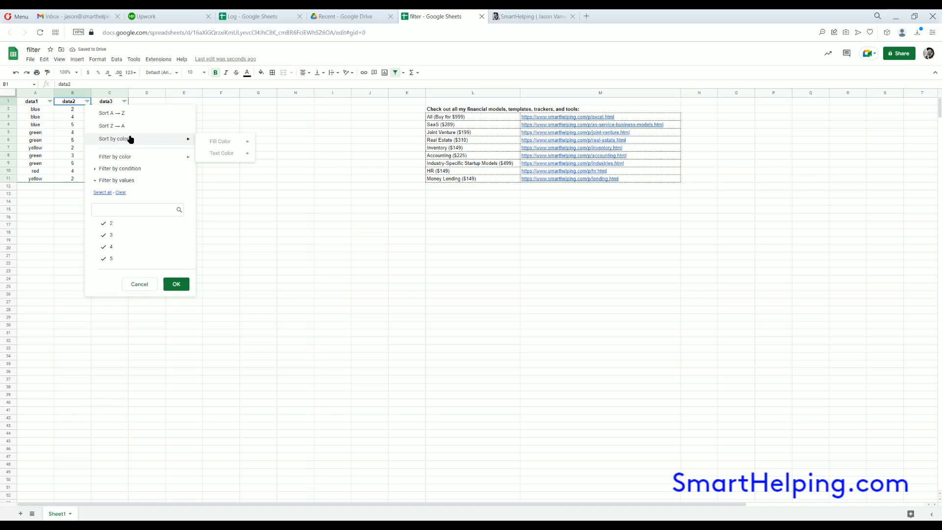
click(289, 172)
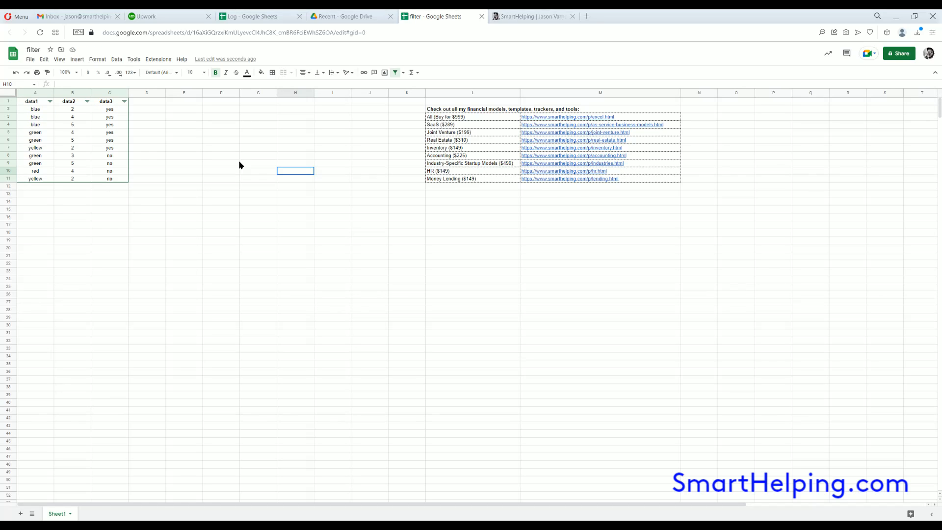
- Undo the filter removal and re-creation to restore the filter on the whole columns A to C
click(16, 72)
click(16, 72)
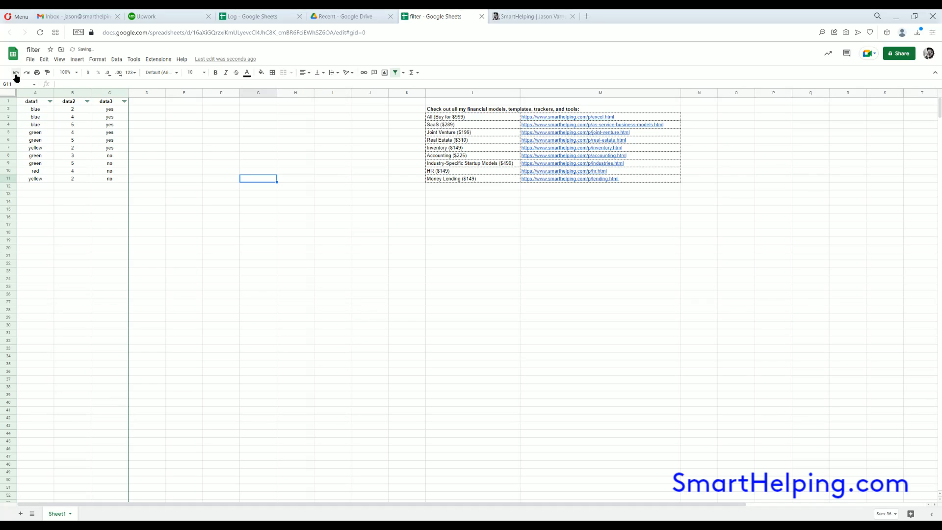
click(220, 188)
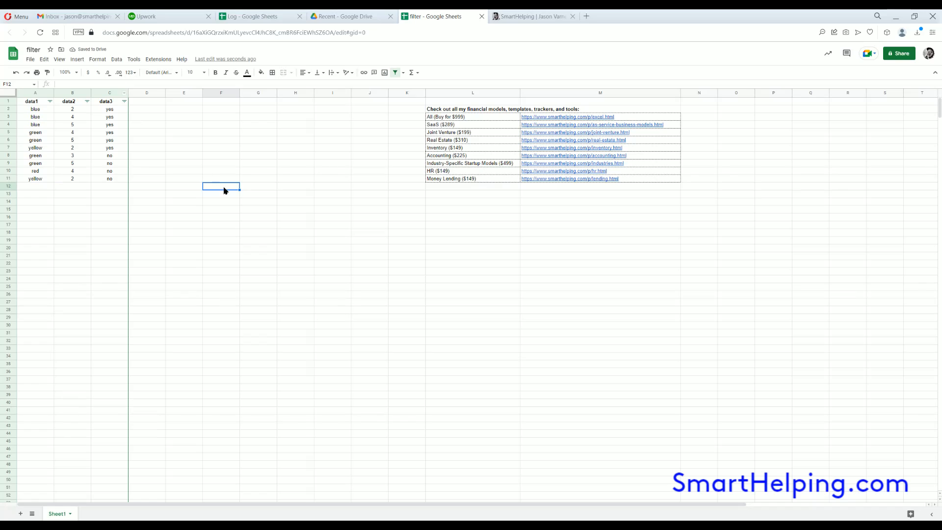
- Review the data1, data2 and data3 headers and the first data1 entries as levels of a multi-column sort
click(39, 102)
click(78, 102)
click(109, 101)
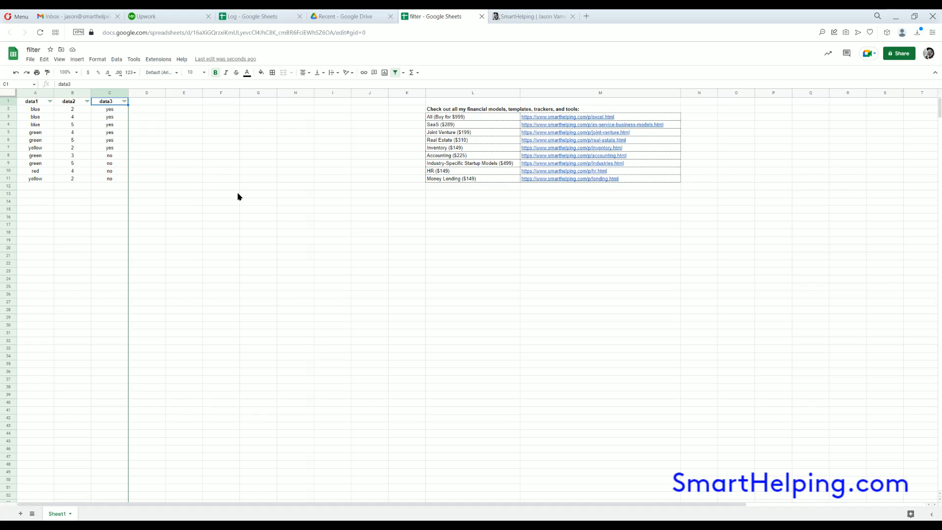
click(207, 174)
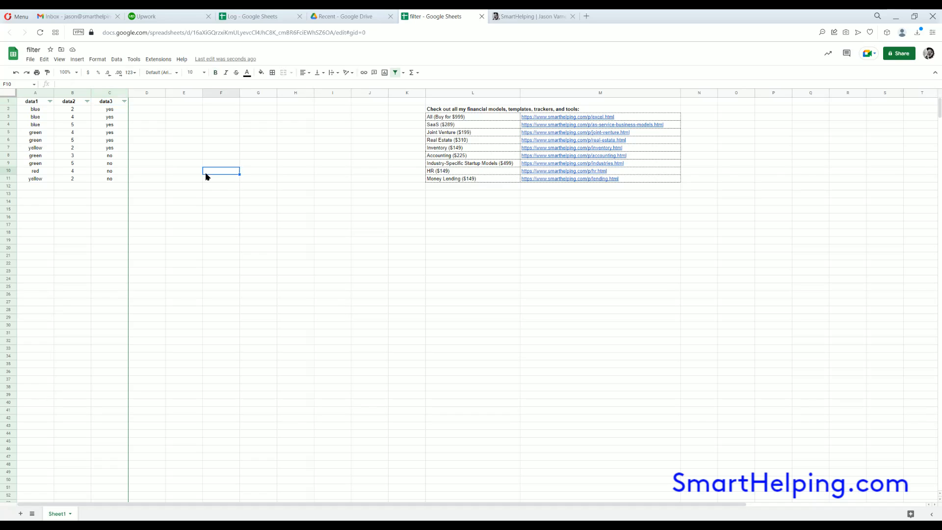
click(38, 101)
click(72, 102)
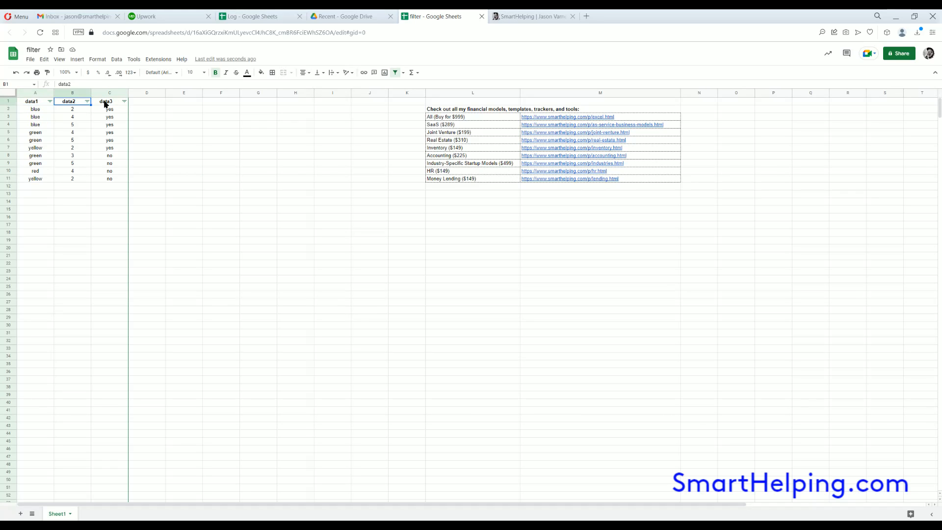
click(105, 102)
click(38, 110)
click(43, 124)
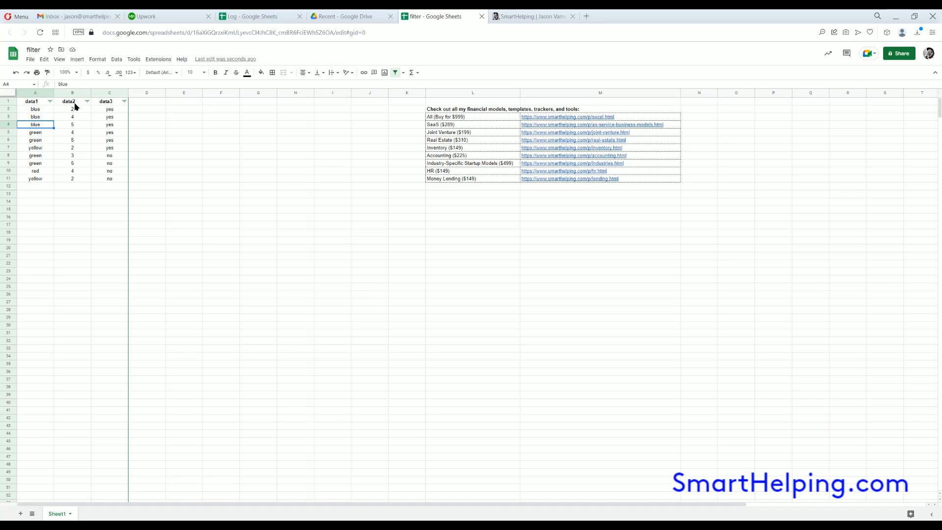
click(42, 101)
click(79, 100)
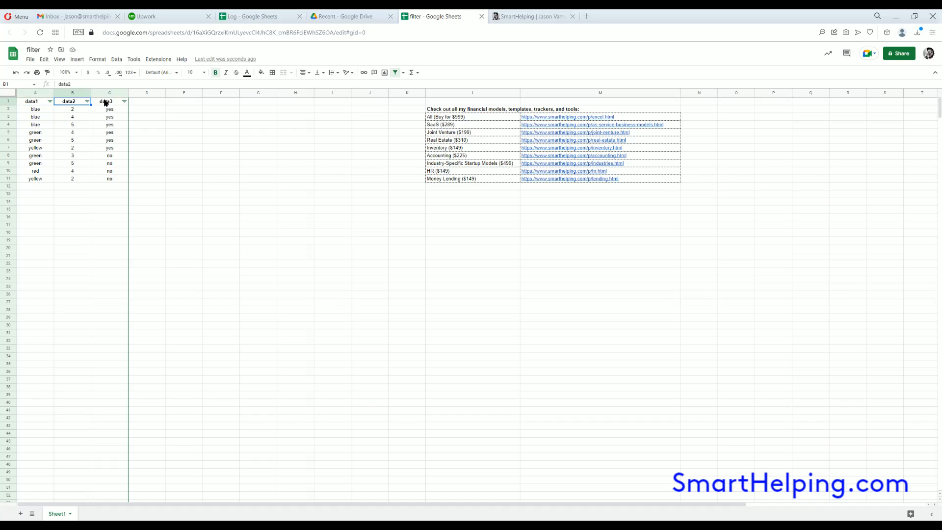
click(104, 100)
click(65, 102)
click(36, 100)
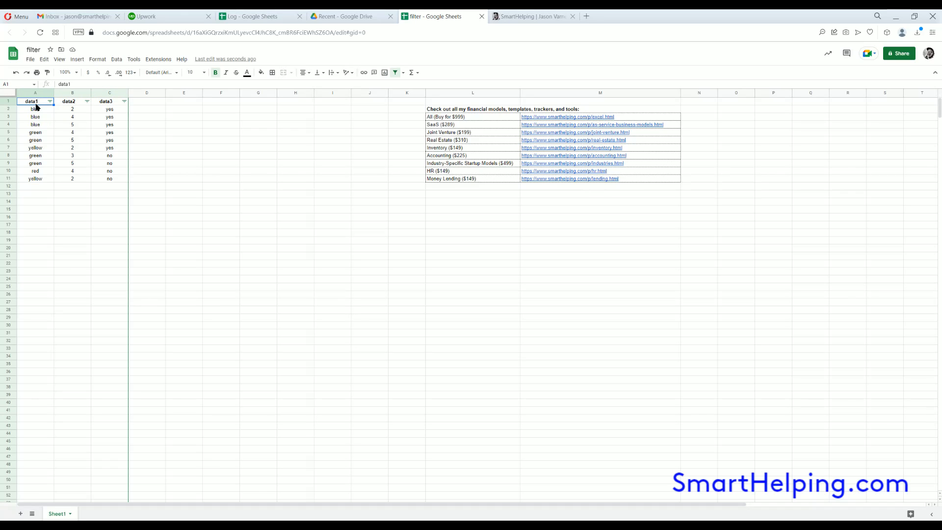
- Examine the first data1 and data2 entries and the sorting options in data2's filter
click(172, 117)
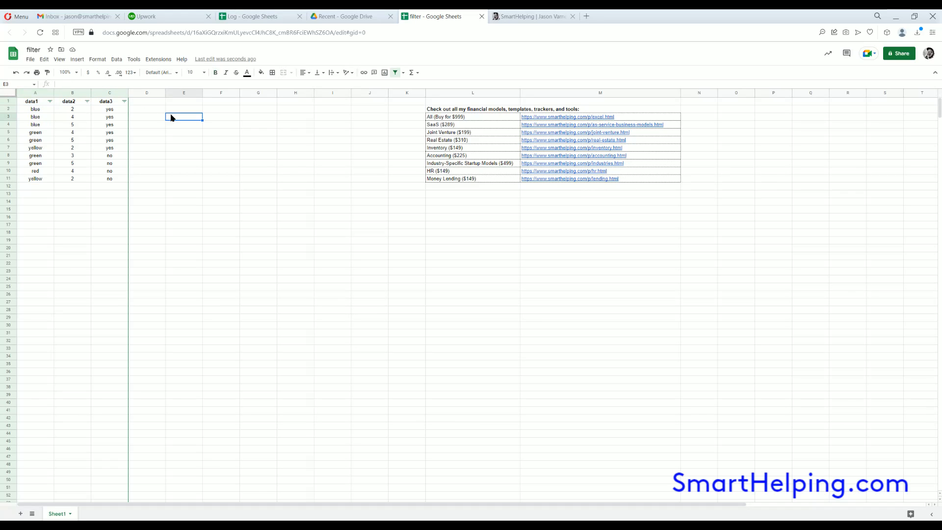
click(185, 110)
click(267, 210)
click(179, 112)
click(47, 110)
click(76, 110)
click(77, 132)
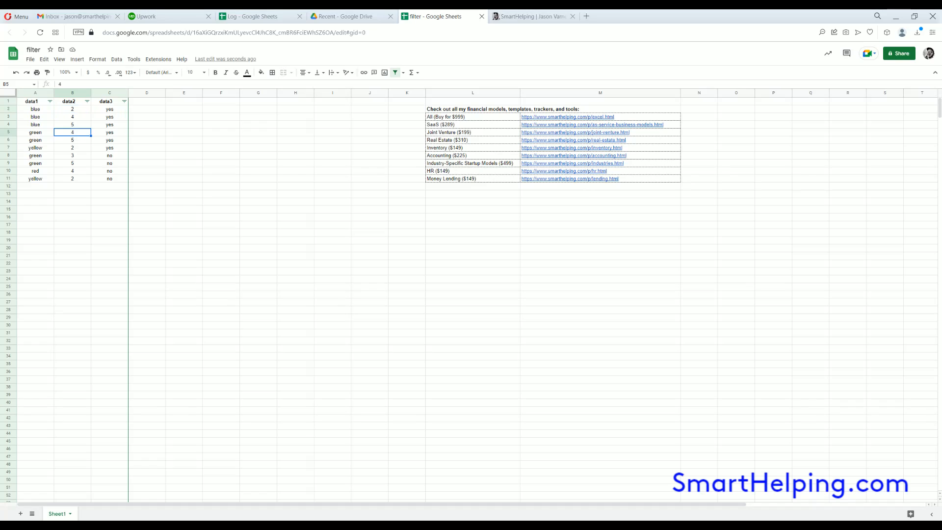
key(Right)
click(87, 101)
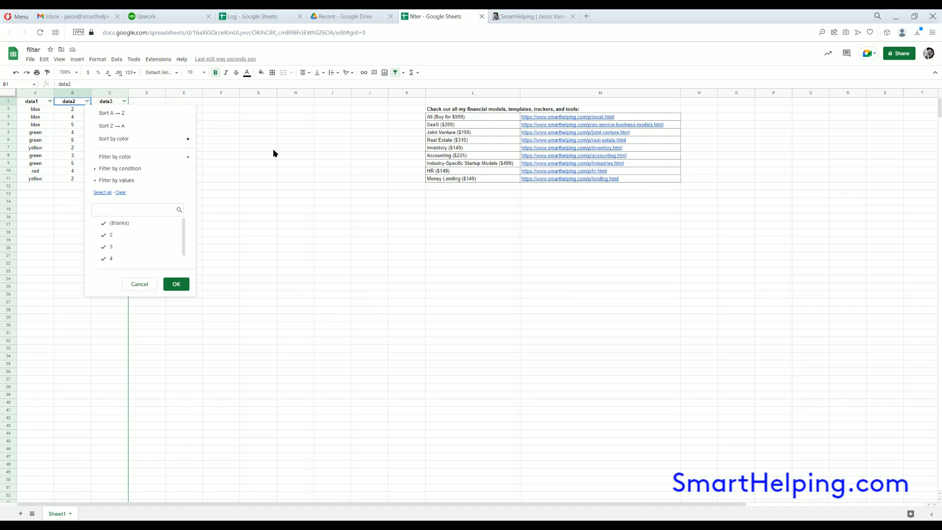
click(251, 148)
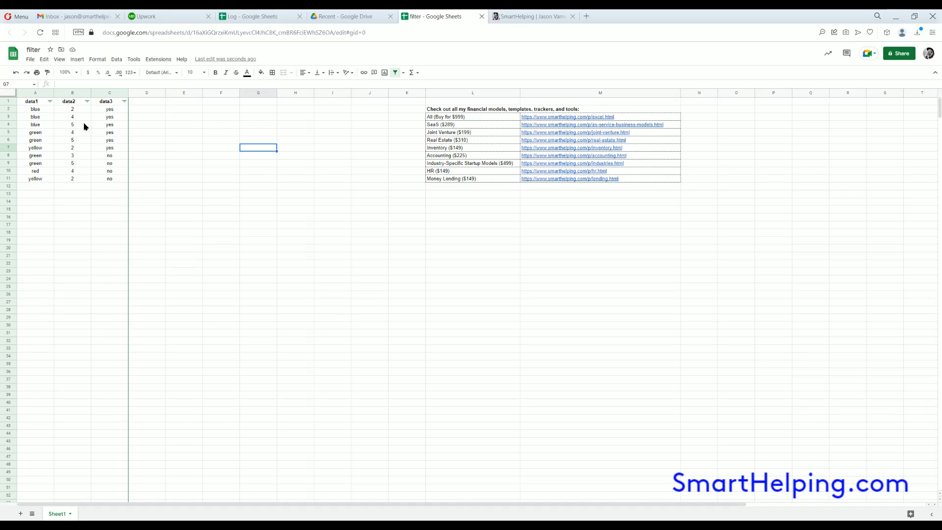
- Enter the formula =sort(A2:C,2,1) in cell E2 to list the table rows by data2 in ascending order
click(188, 110)
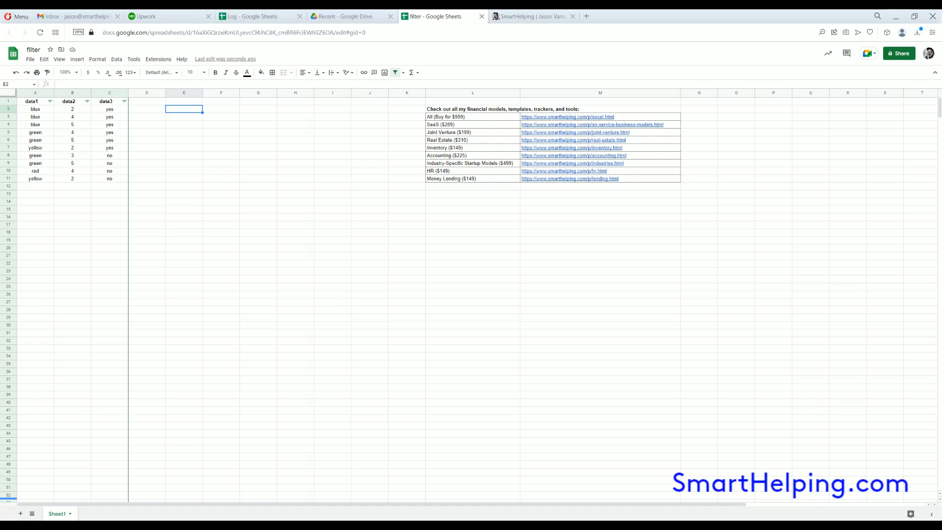
text(=sort)
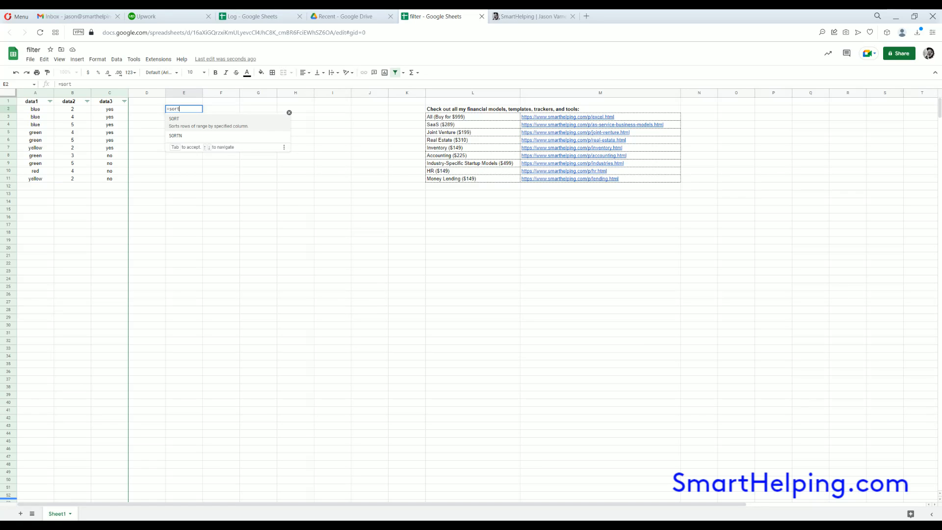
text(()
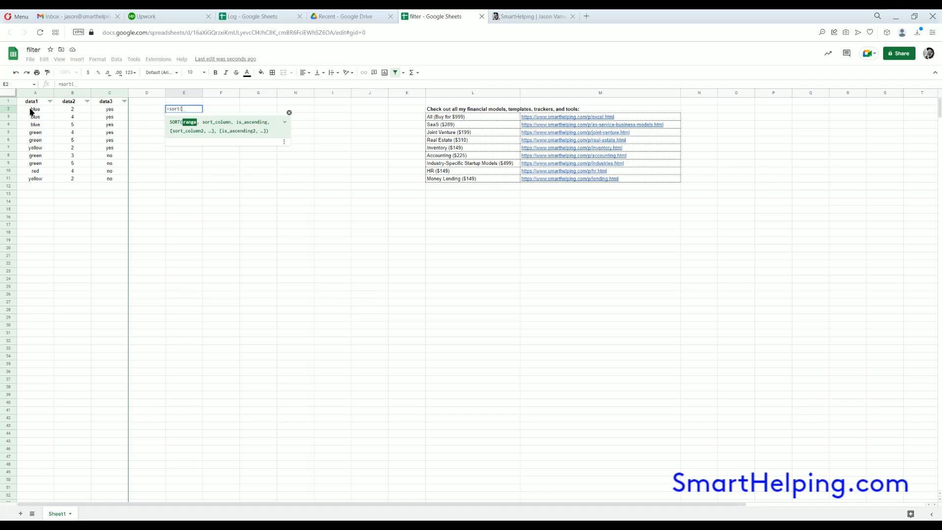
drag(31, 110, 117, 183)
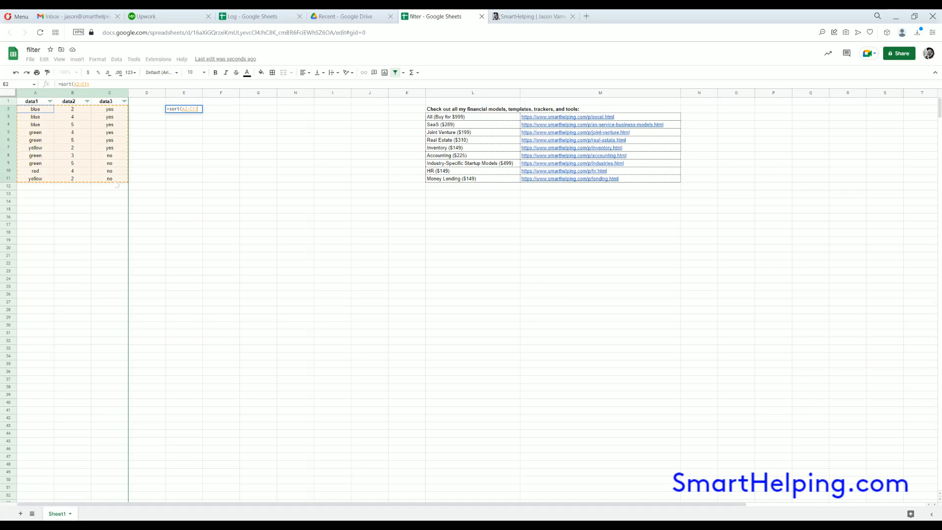
drag(115, 219, 110, 376)
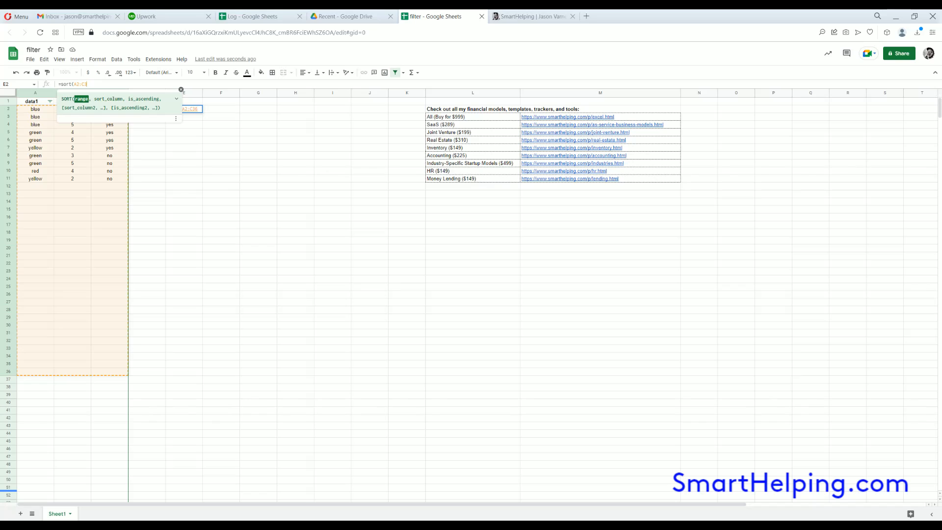
key(BackSpace)
key(BackSpace)
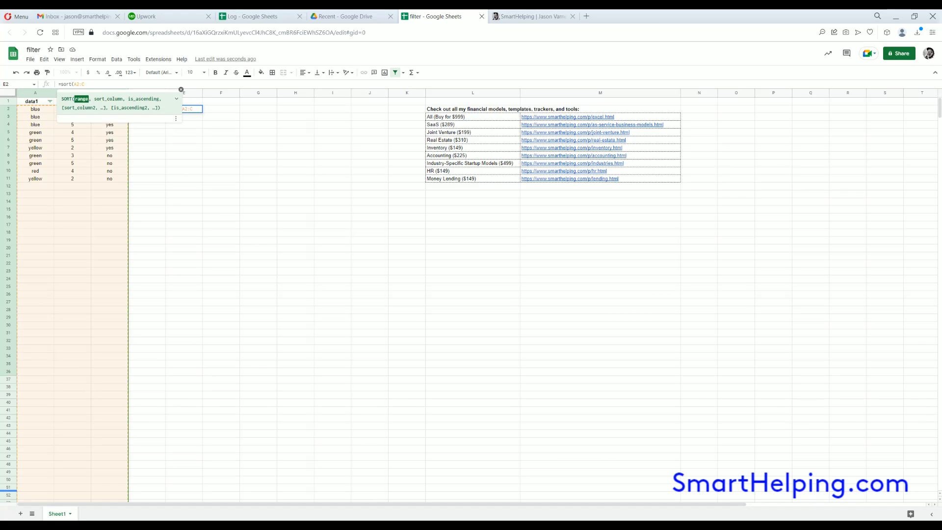
text(,)
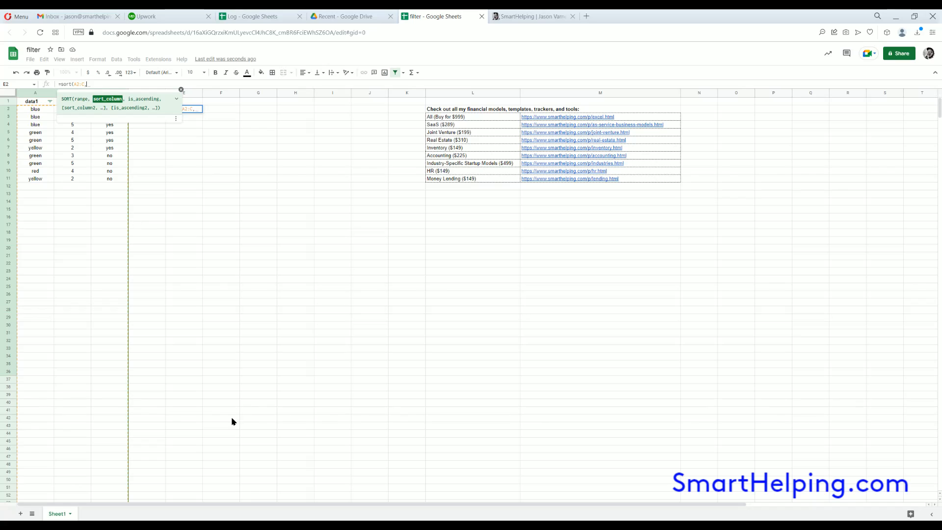
text(2)
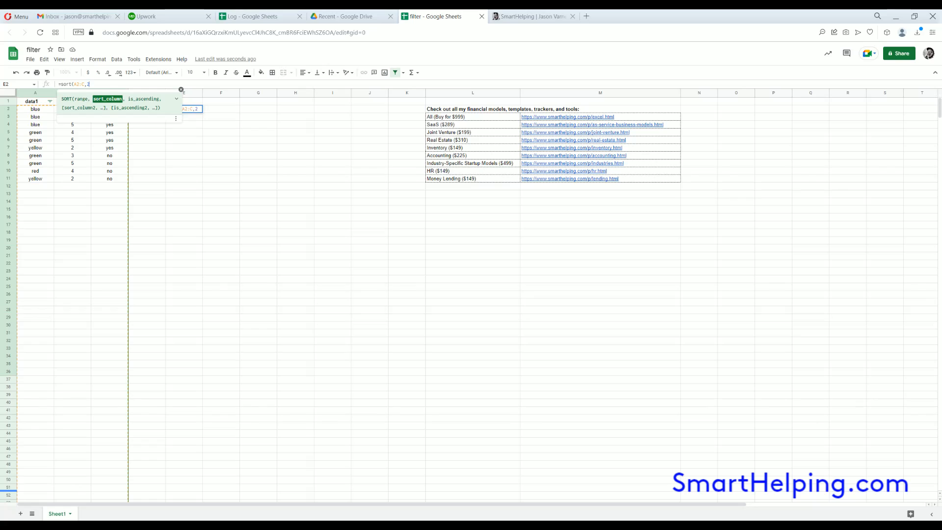
text(,)
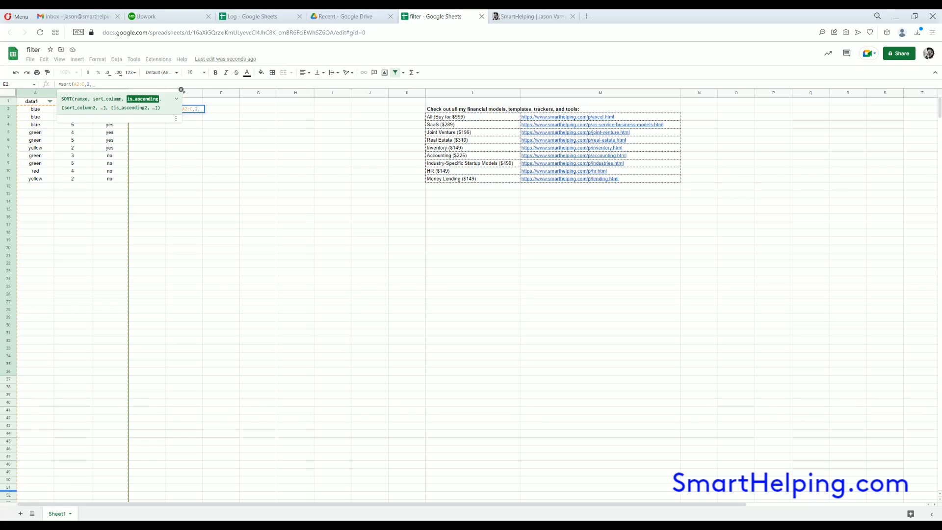
text(1)
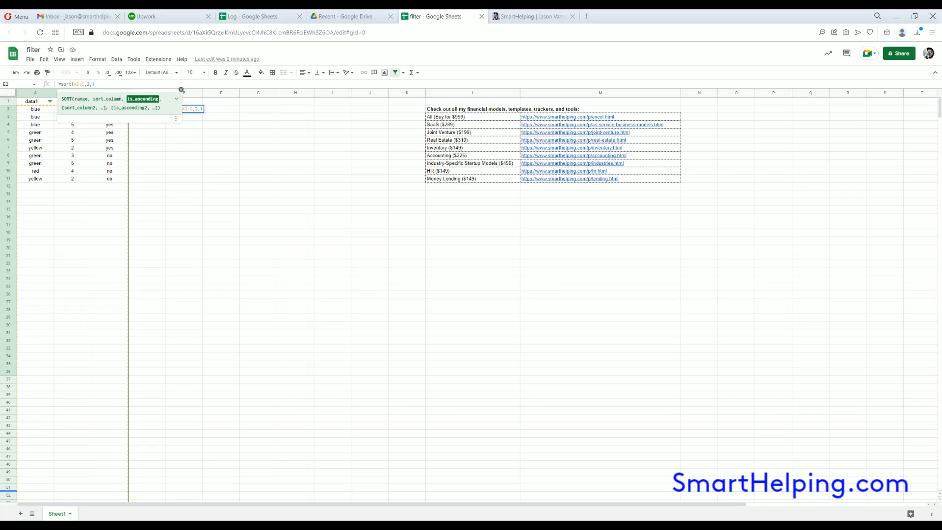
key(Return)
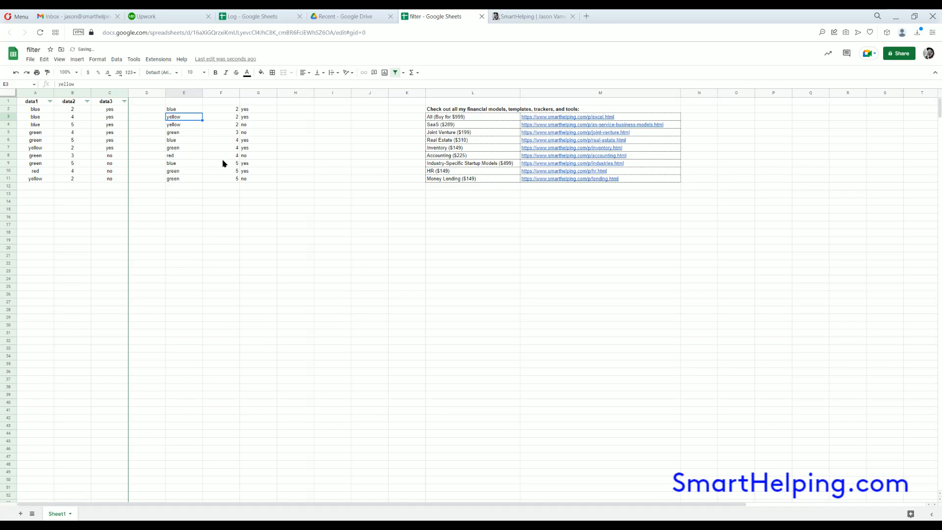
- Change the SORT formula in E2 to =sort(A2:C,2,0) so the rows are listed by data2 in descending order
double_click(181, 110)
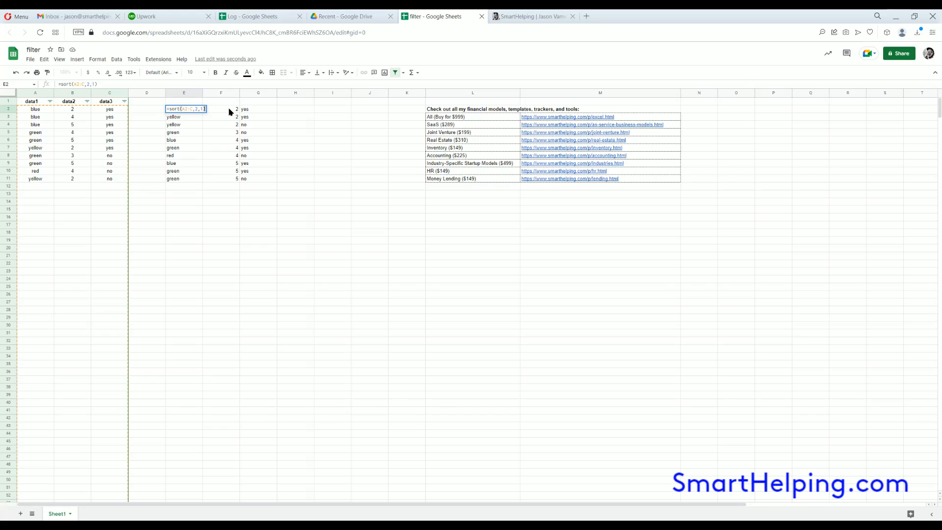
click(197, 107)
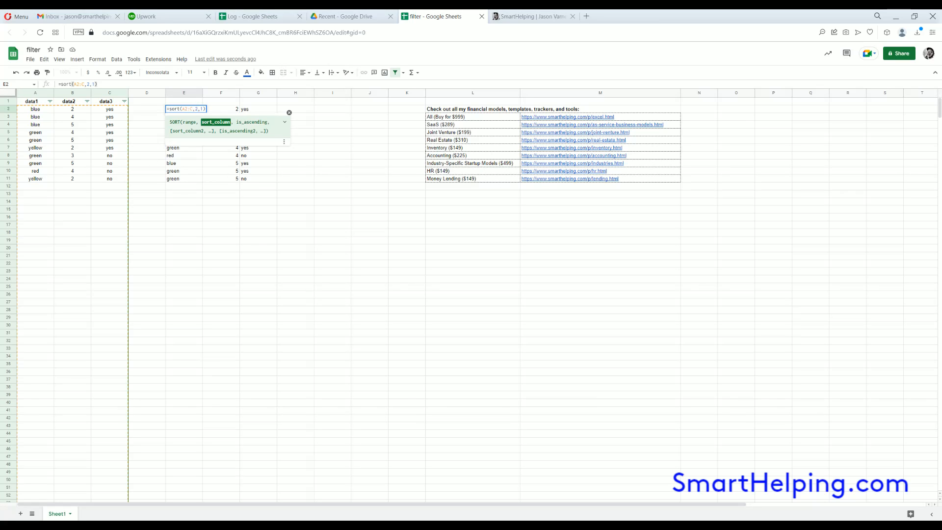
key(Delete)
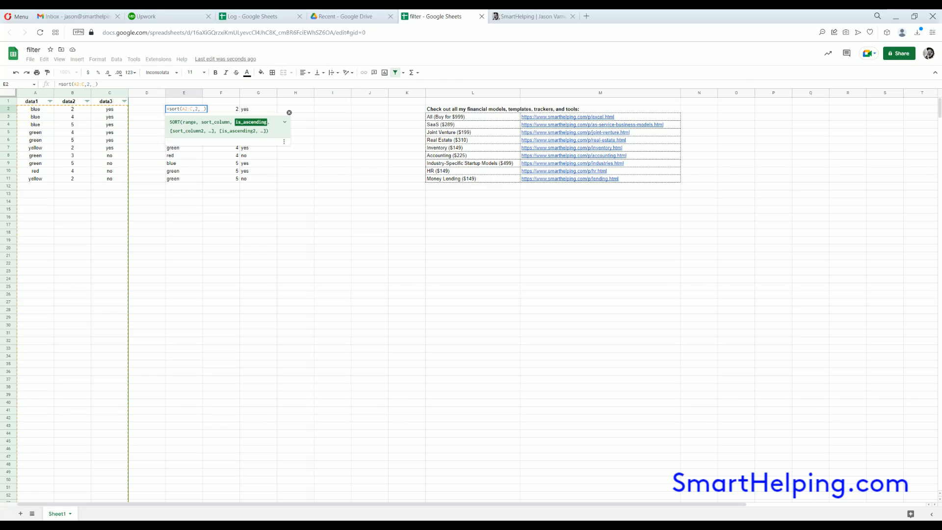
key(Return)
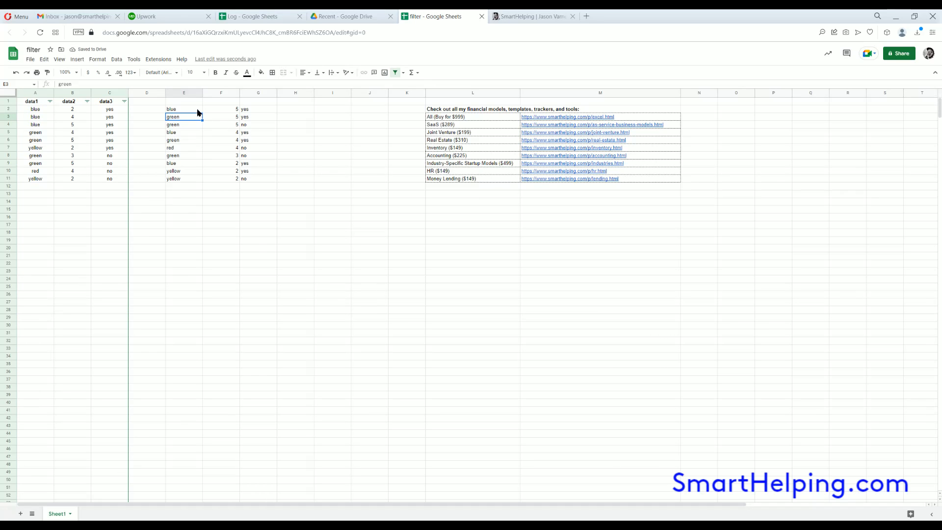
click(198, 109)
drag(219, 111, 220, 187)
double_click(181, 109)
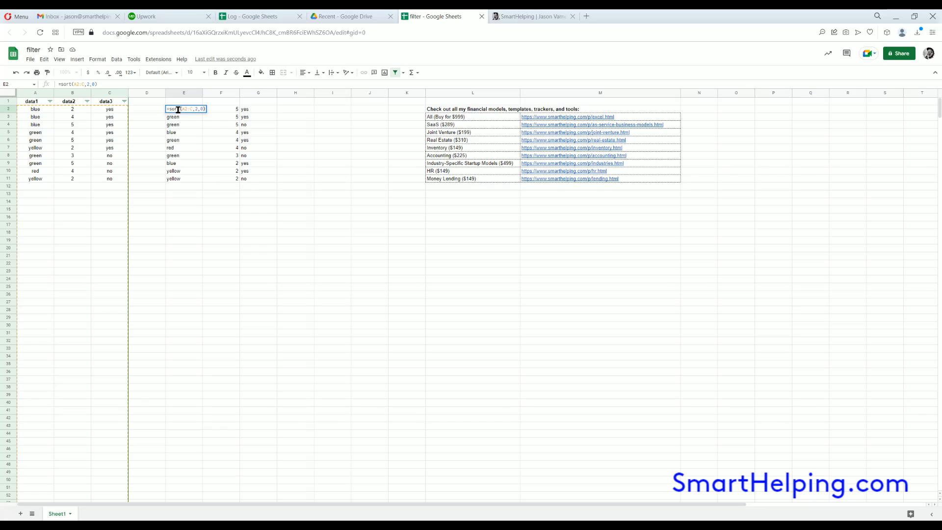
key(Return)
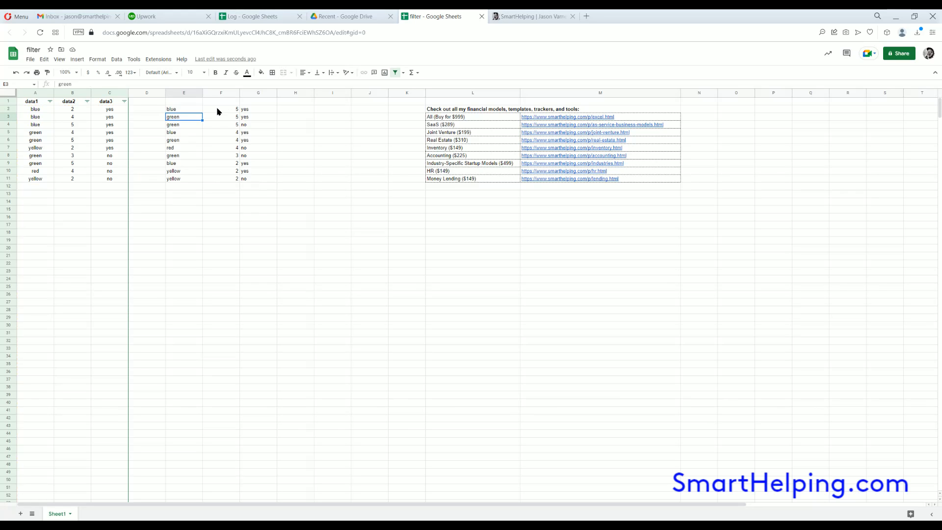
- Center-align the sorted output in cells E2:G11
drag(186, 109, 272, 178)
click(304, 72)
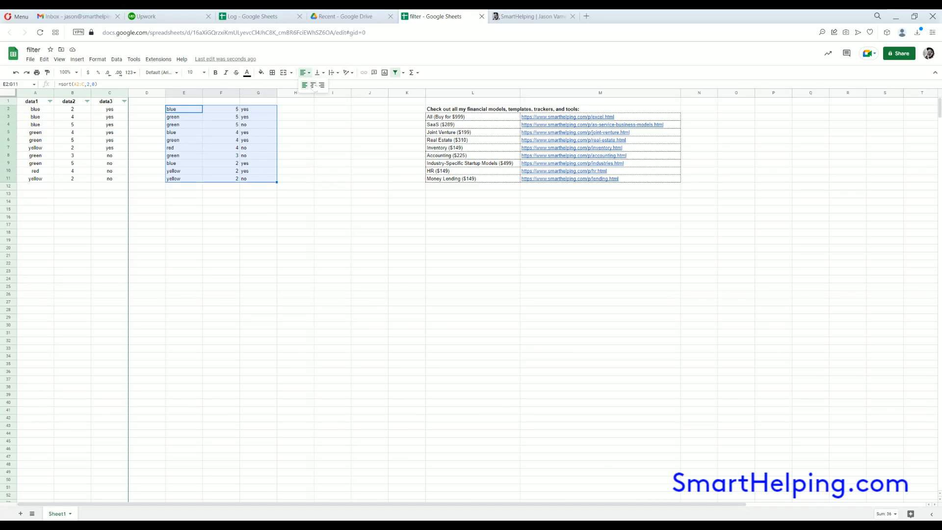
click(314, 87)
click(334, 173)
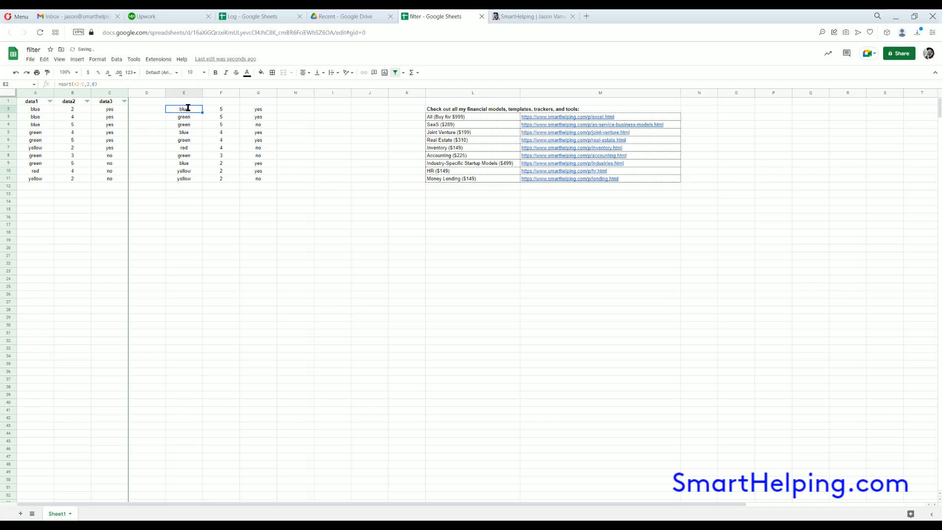
- Set the sort column of the SORT formula in E2 to 1 so the rows are ordered by data1
double_click(189, 109)
click(198, 108)
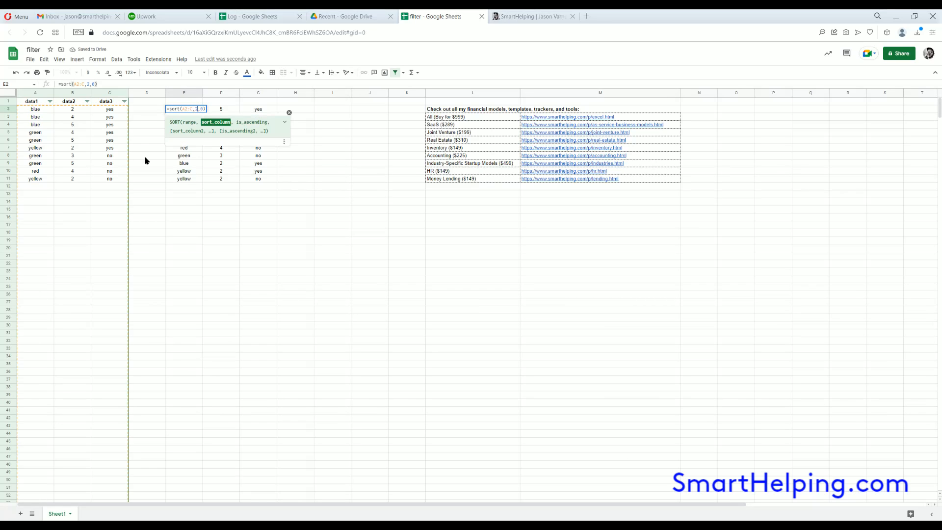
key(BackSpace)
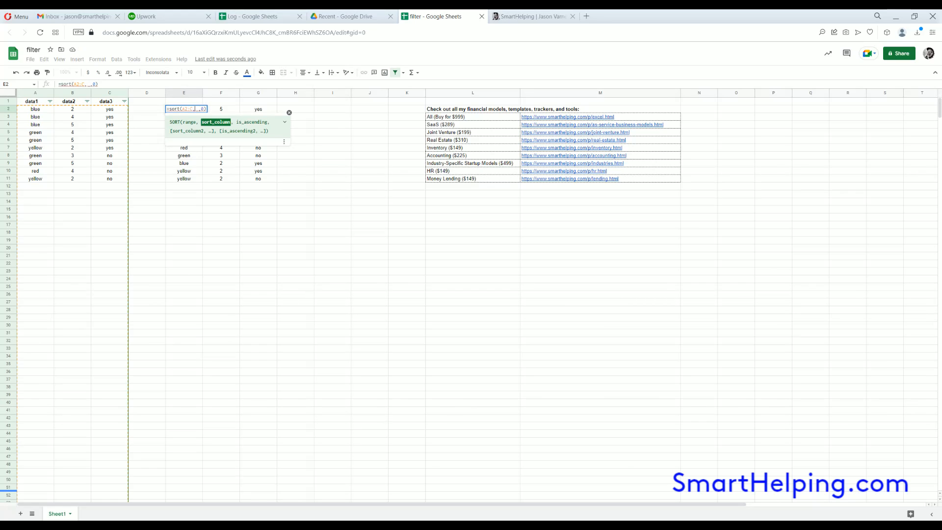
text(1)
key(Right)
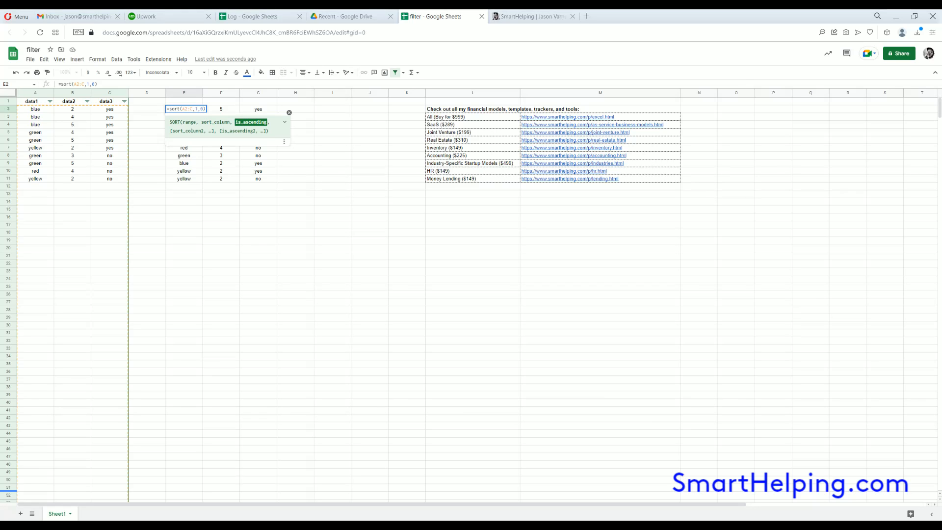
key(Return)
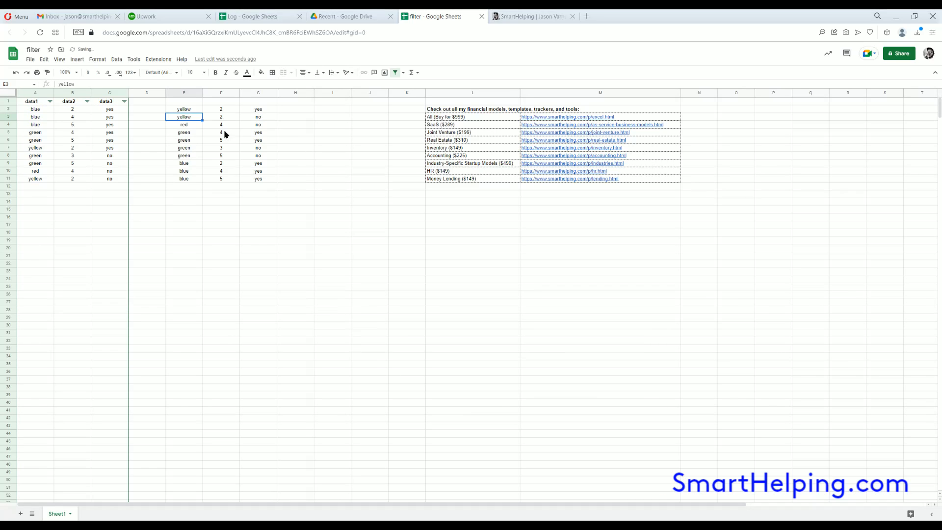
- Check the first and last sorted data1 entries and set the formula's ascending argument in E2 to 1
click(192, 112)
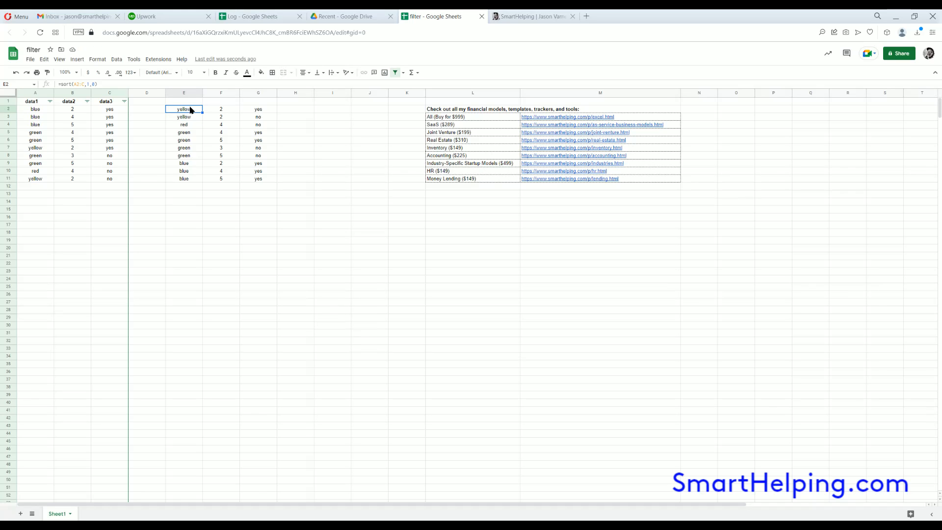
click(186, 180)
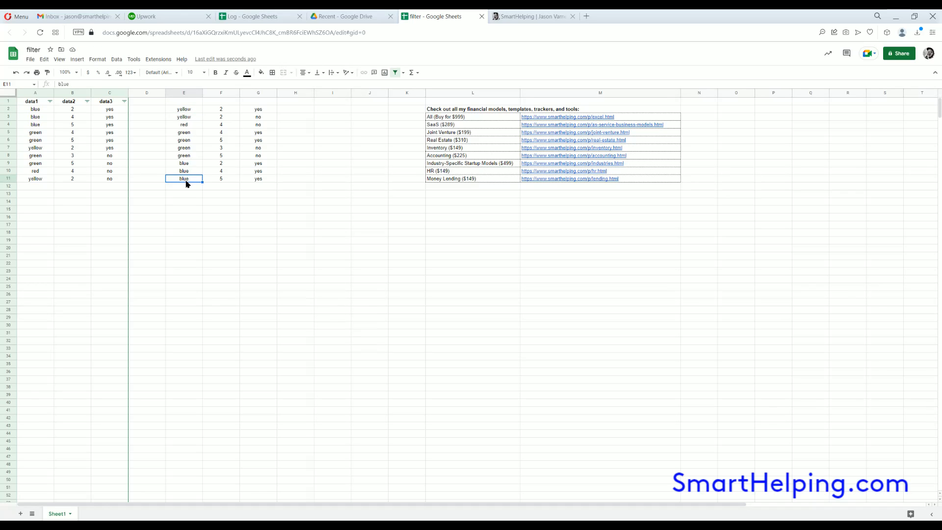
click(184, 112)
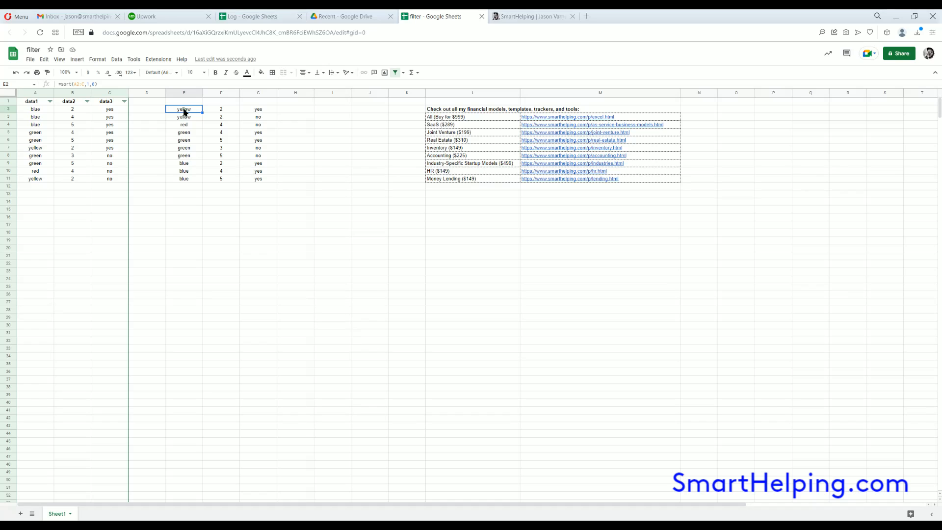
double_click(184, 111)
click(203, 109)
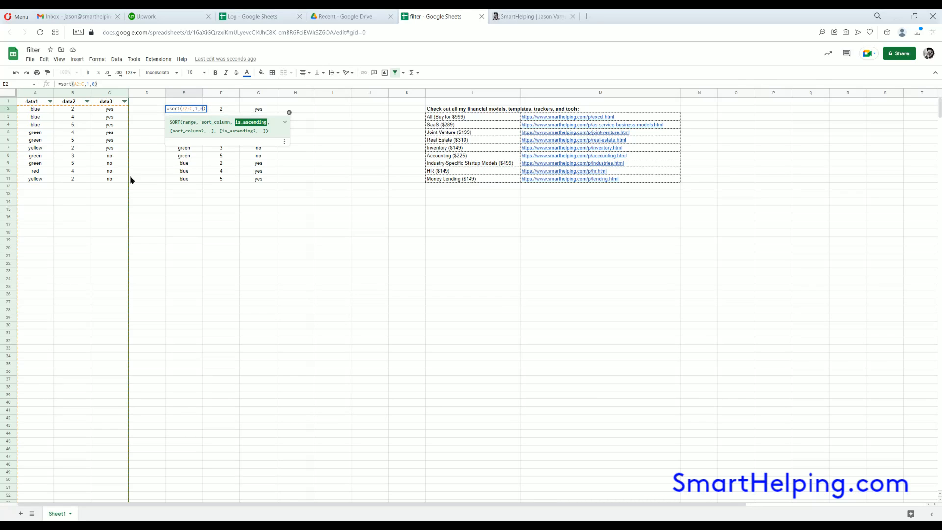
key(BackSpace)
text(1)
key(Return)
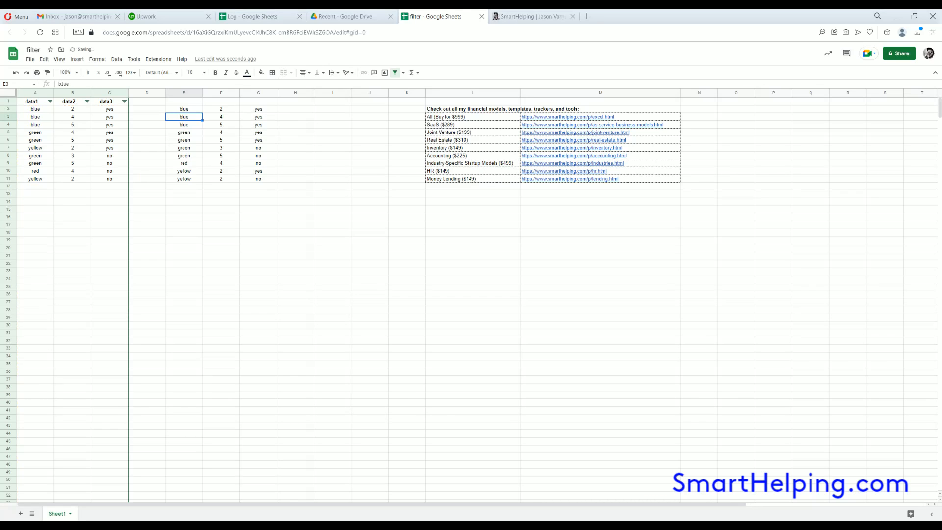
- Undo and redo the sort order change, and compare the sorted rows in columns E to G with the source table in A to C
click(17, 73)
click(26, 72)
click(263, 109)
click(220, 108)
click(222, 139)
click(250, 140)
click(218, 110)
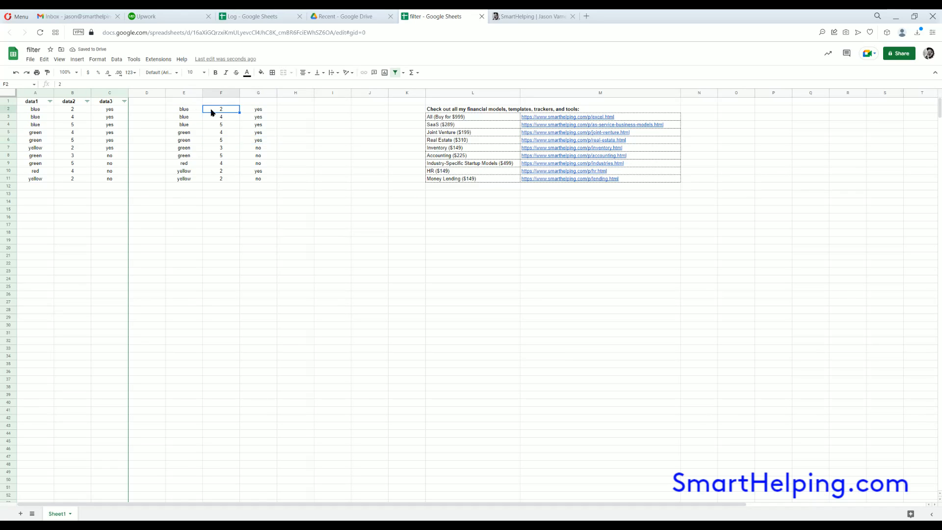
click(188, 109)
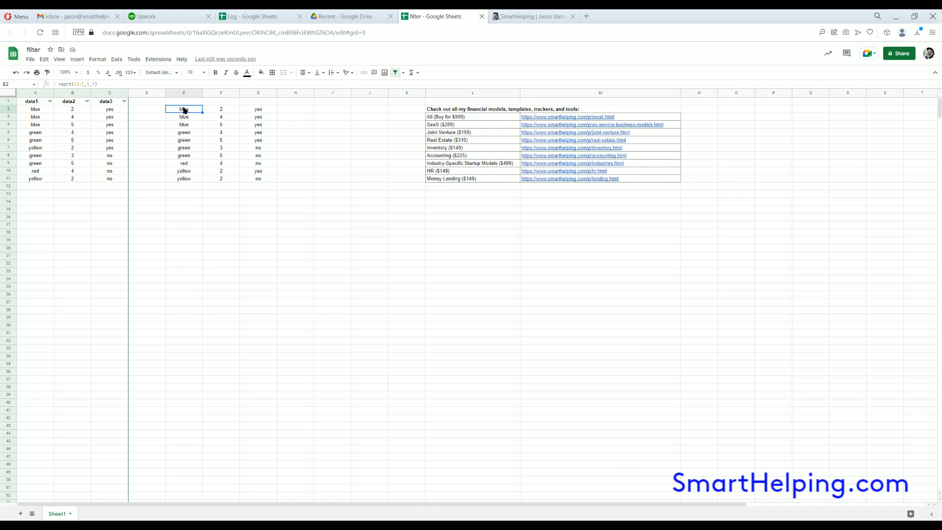
drag(34, 101, 108, 209)
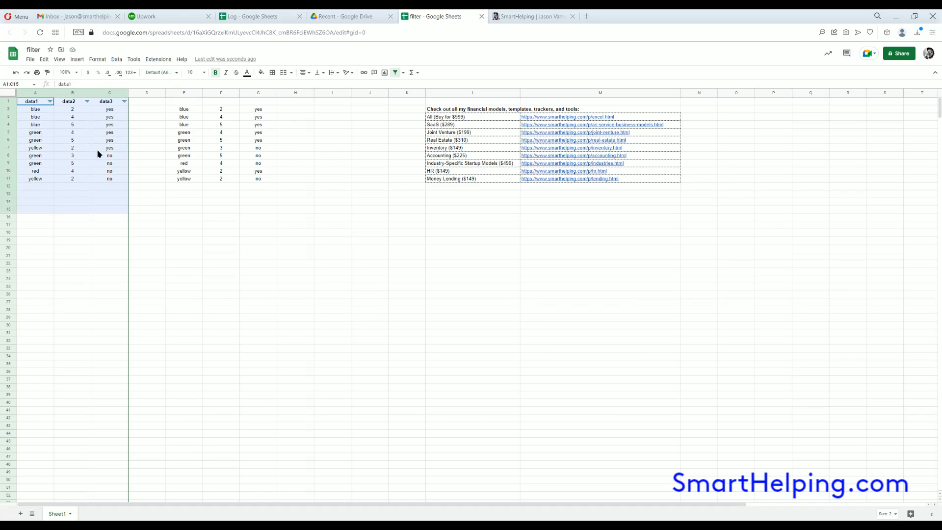
click(184, 110)
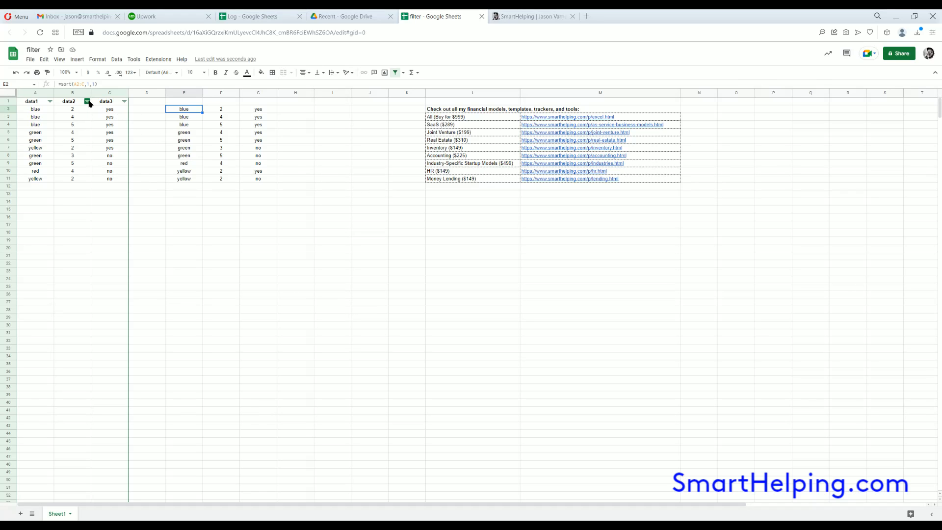
click(124, 101)
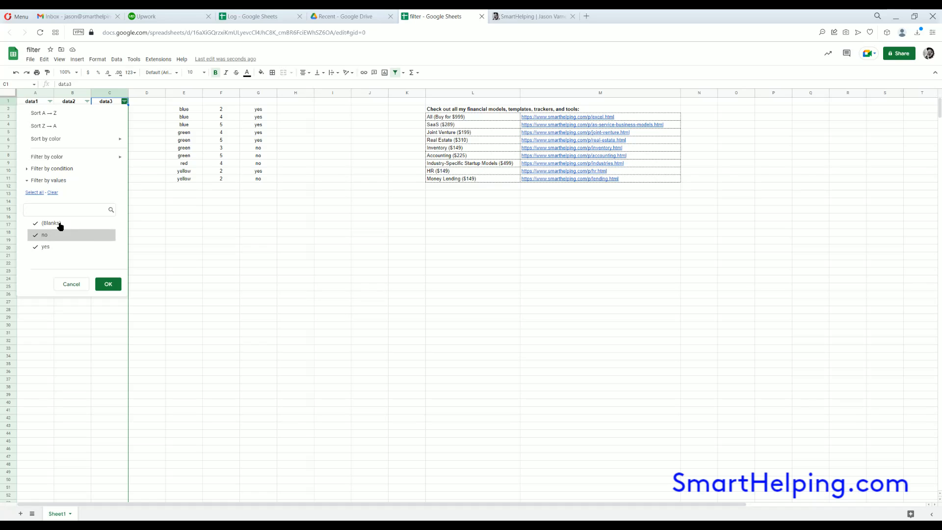
click(58, 224)
click(57, 235)
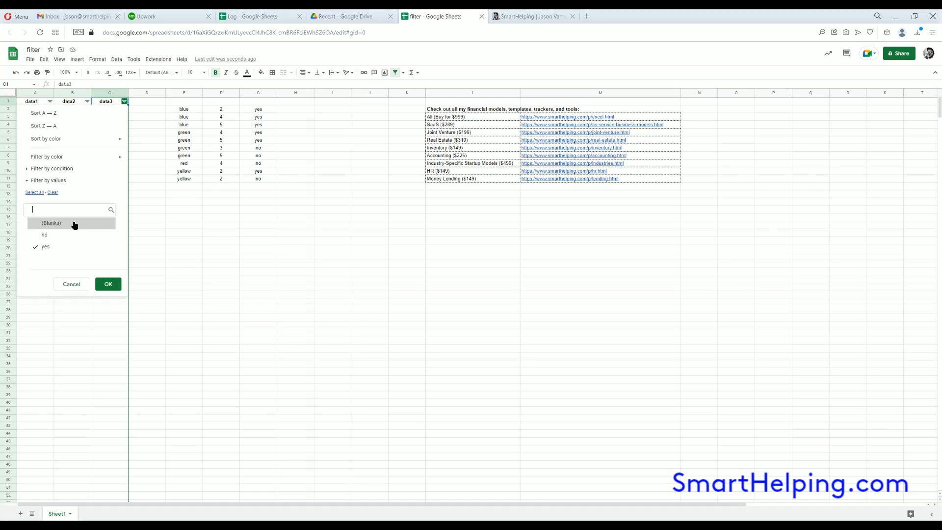
click(77, 285)
- Filter data3 to show only the yes rows, excluding no and blanks, and select the filtered rows A2:C7
click(124, 101)
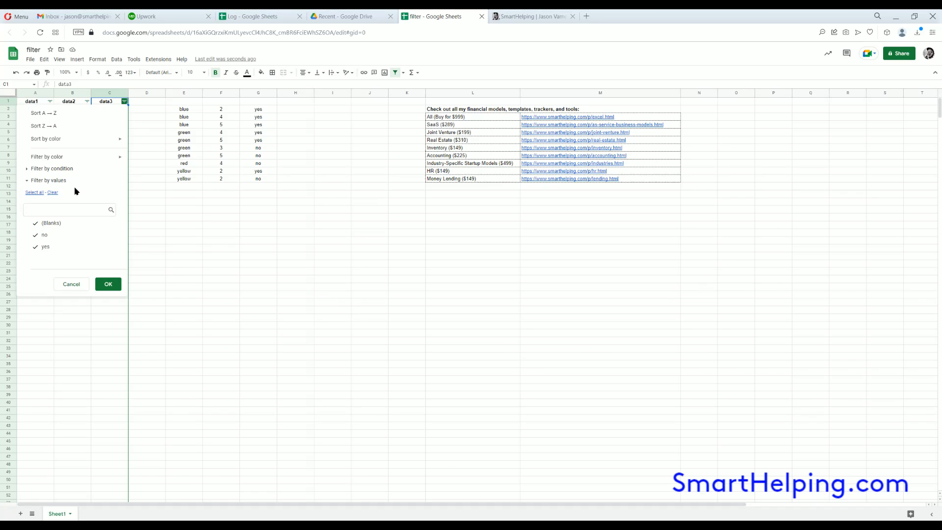
click(55, 236)
click(55, 224)
click(107, 283)
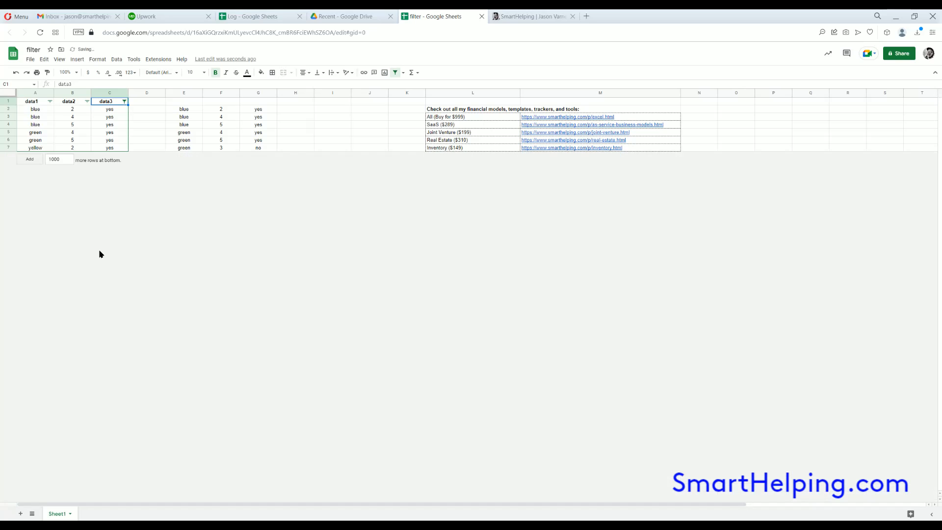
click(109, 113)
key(ctrl+shift+Left)
key(ctrl+shift+Down)
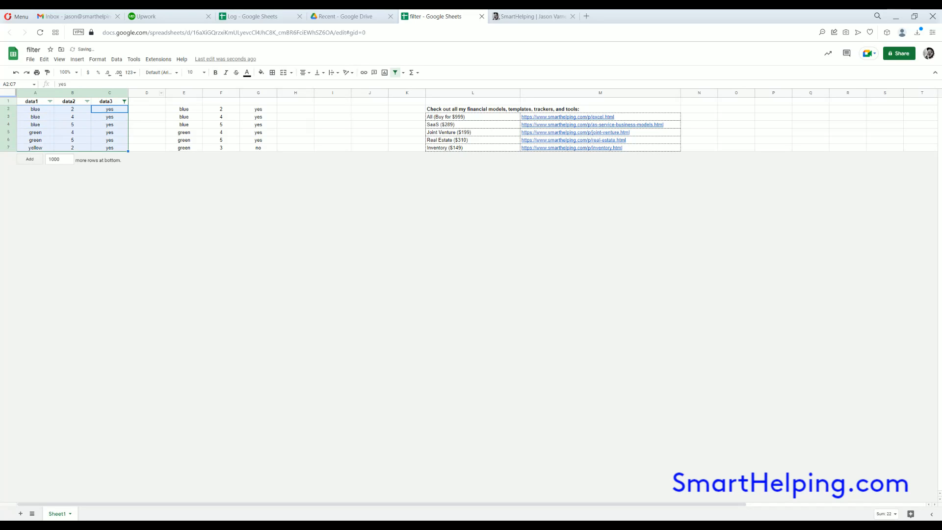
- Change the data3 filter to show only the no rows, excluding yes and blanks
click(124, 101)
click(35, 192)
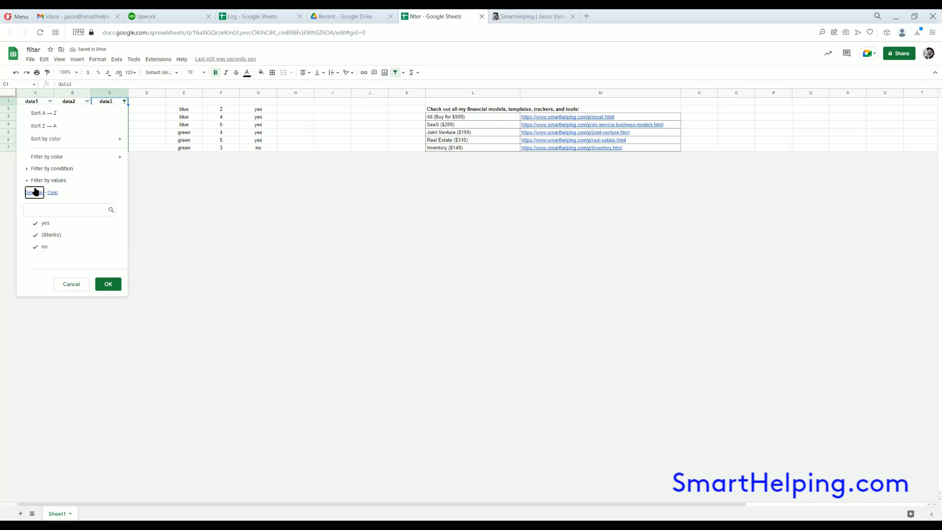
click(45, 225)
click(59, 237)
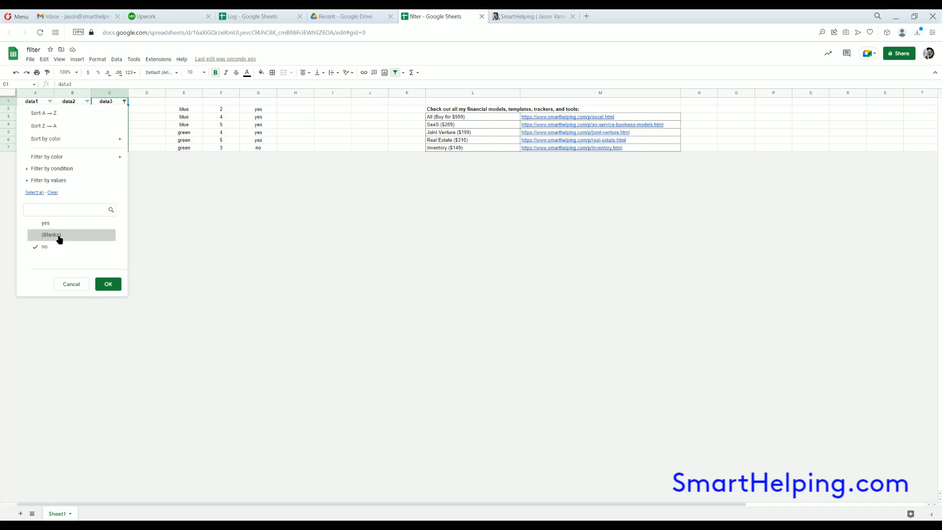
click(108, 284)
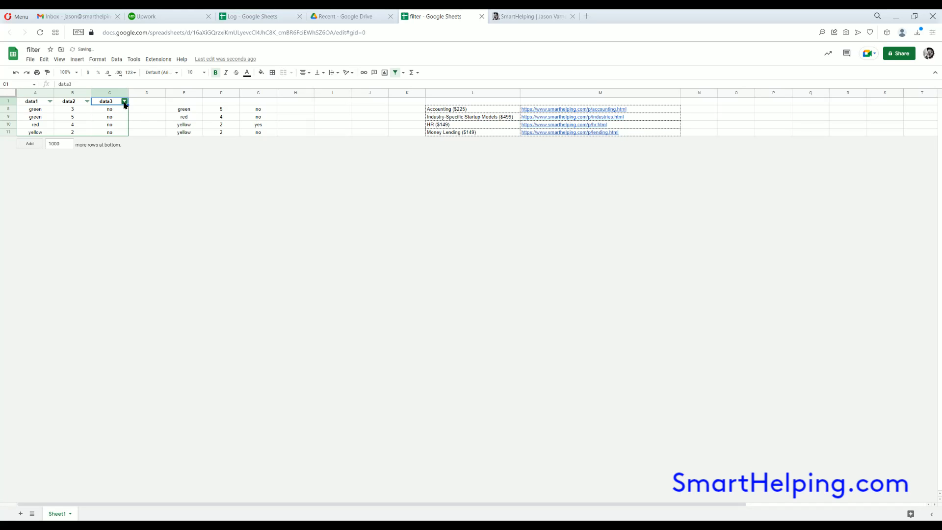
- Reset the data3 filter to include all values and return to the start of the sorted output in E2 and F2
click(124, 101)
click(35, 193)
click(108, 284)
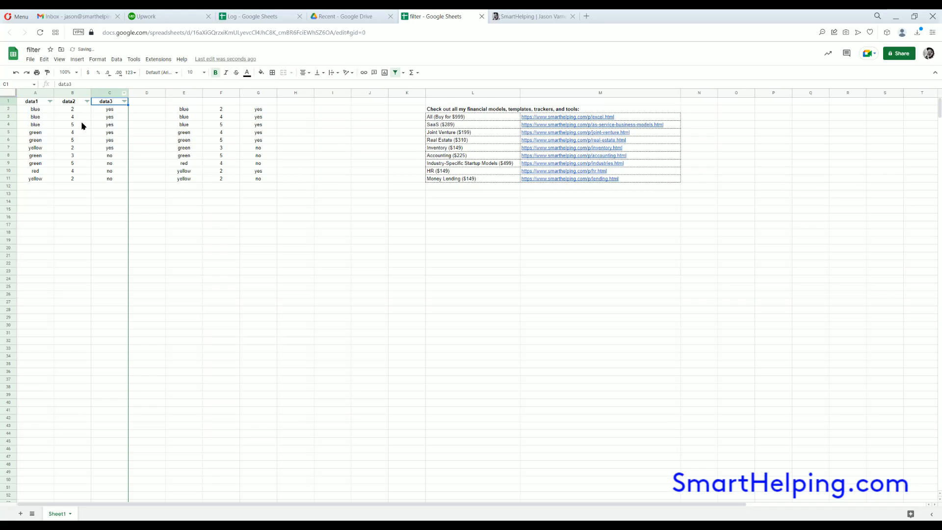
click(187, 111)
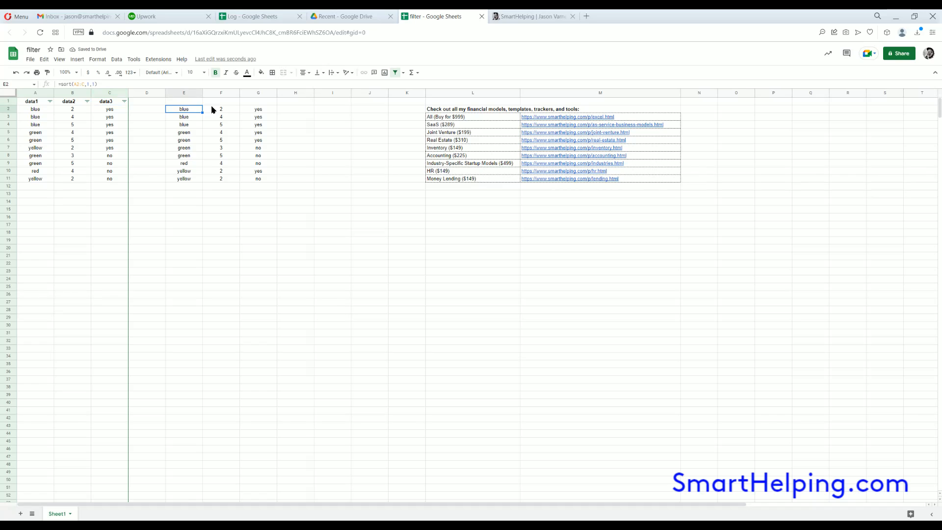
click(228, 111)
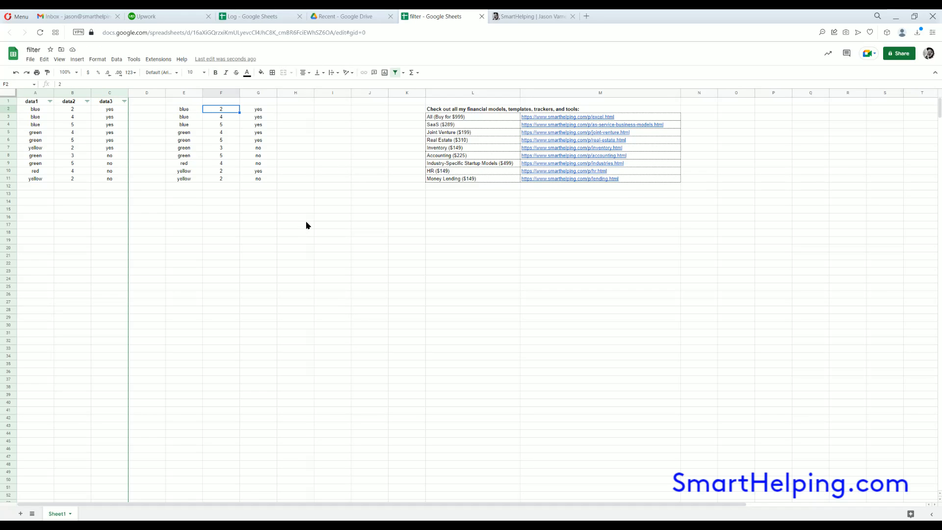
click(324, 209)
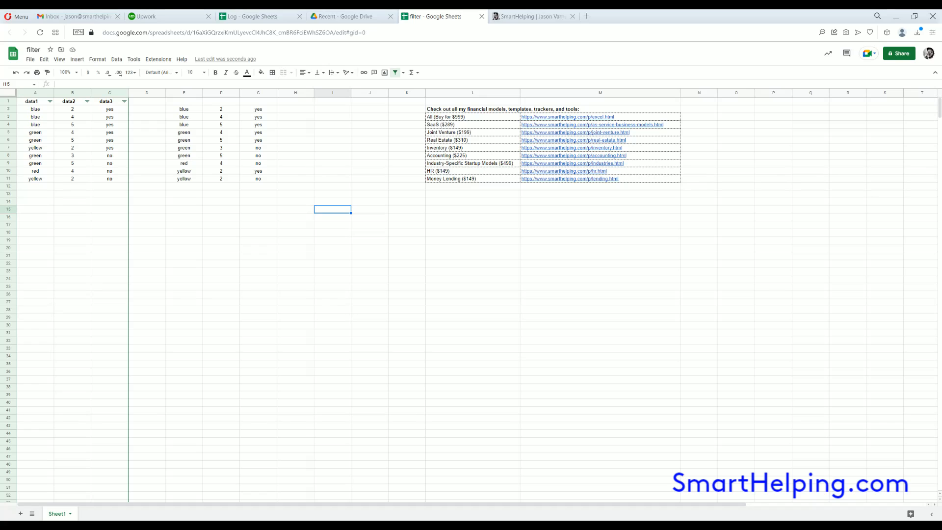
text(www.smarthelping.com)
key(Return)
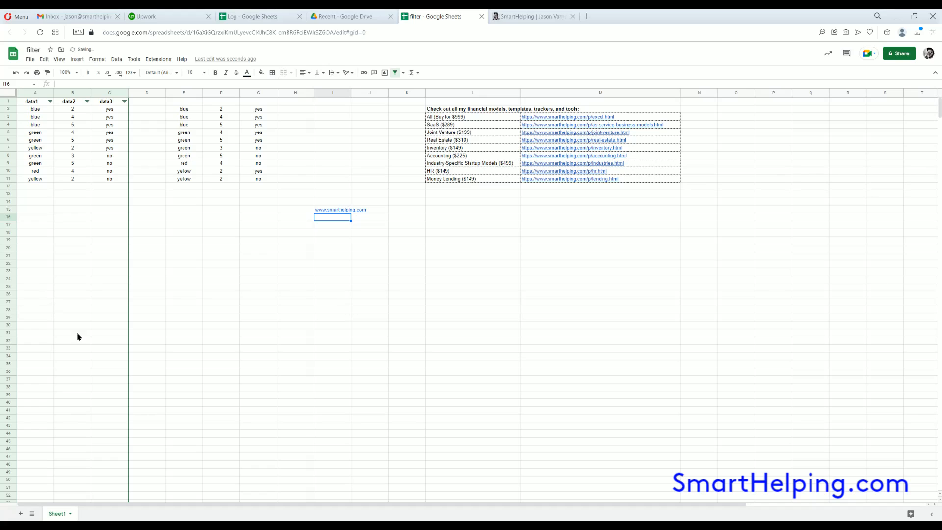
click(349, 203)
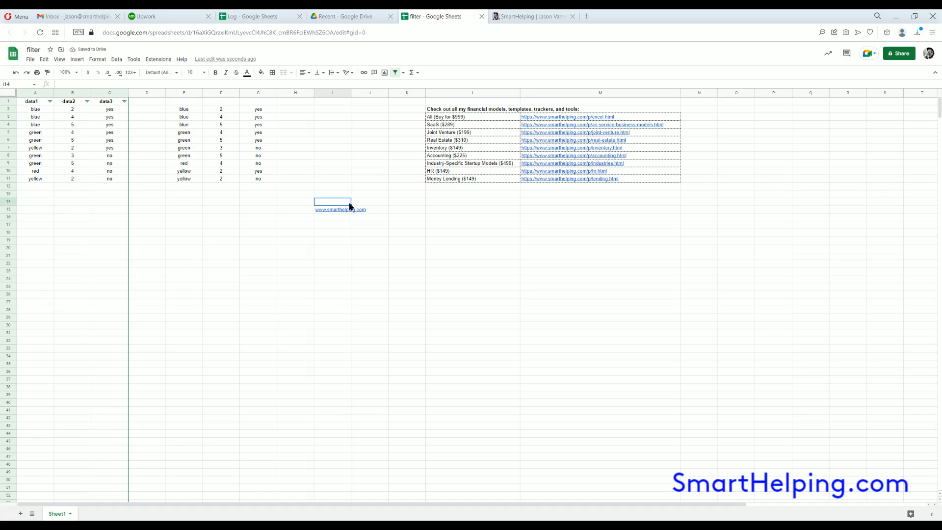
- Clear the website address from cells I14:I15 and leave the emptied cell I15 selected
shift+click(349, 209)
key(Delete)
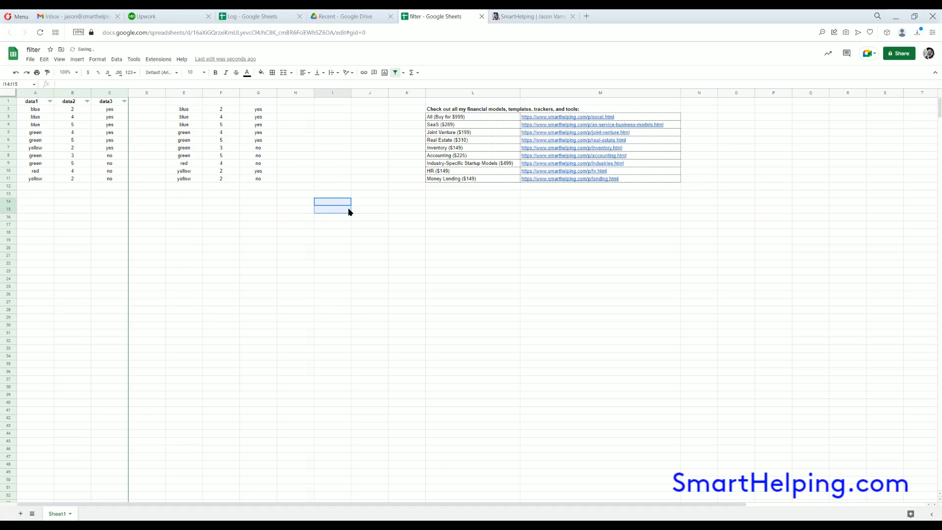
click(331, 212)
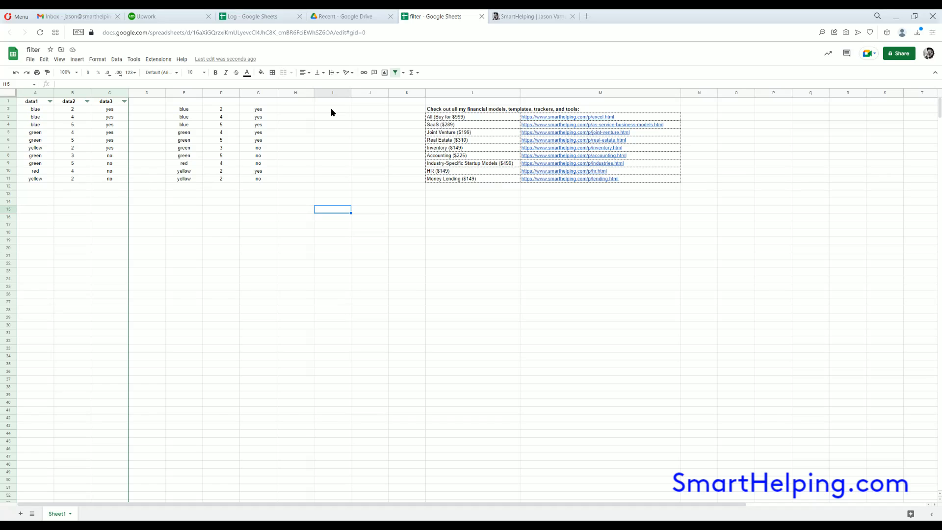
- Switch to the SmartHelping website, look over the Buy All Spreadsheets offer on its Financial Models page, and return to the filter spreadsheet
click(533, 17)
click(295, 106)
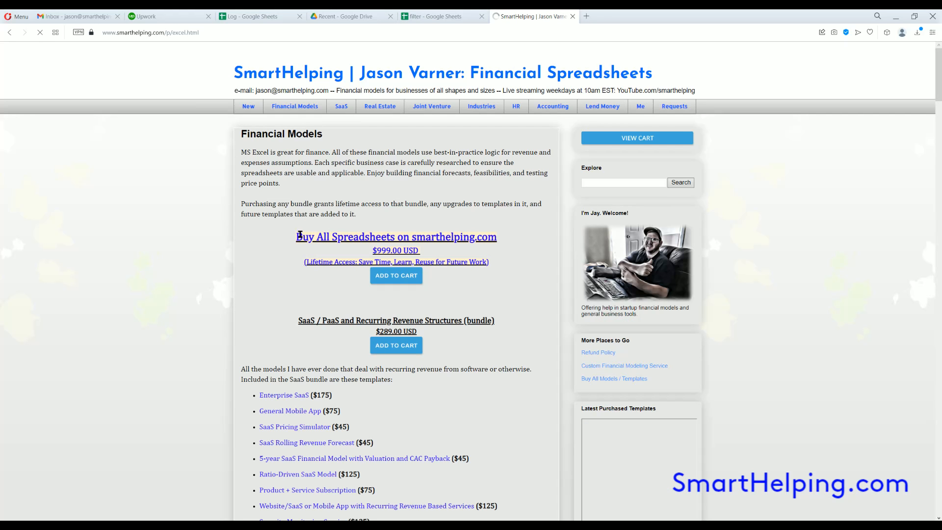
drag(296, 238, 460, 239)
scroll(386, 308, down, 3)
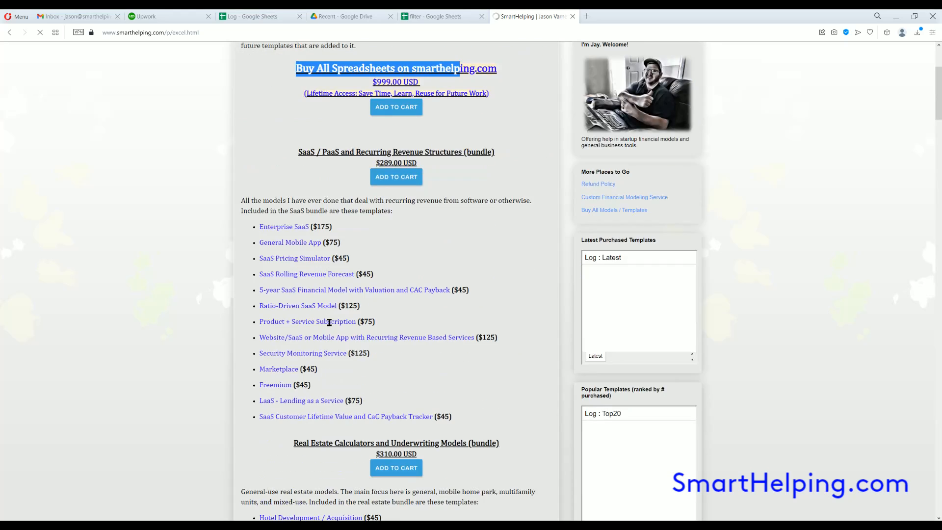
scroll(386, 308, up, 3)
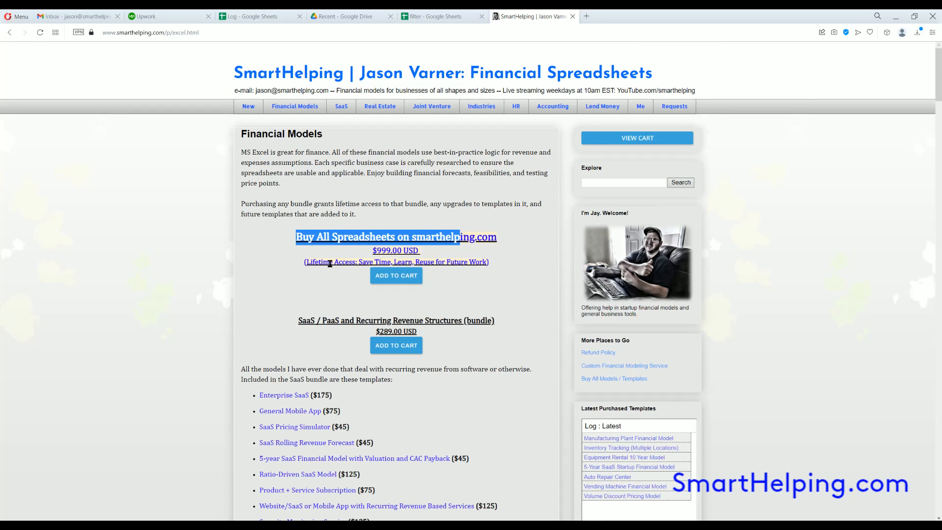
click(376, 250)
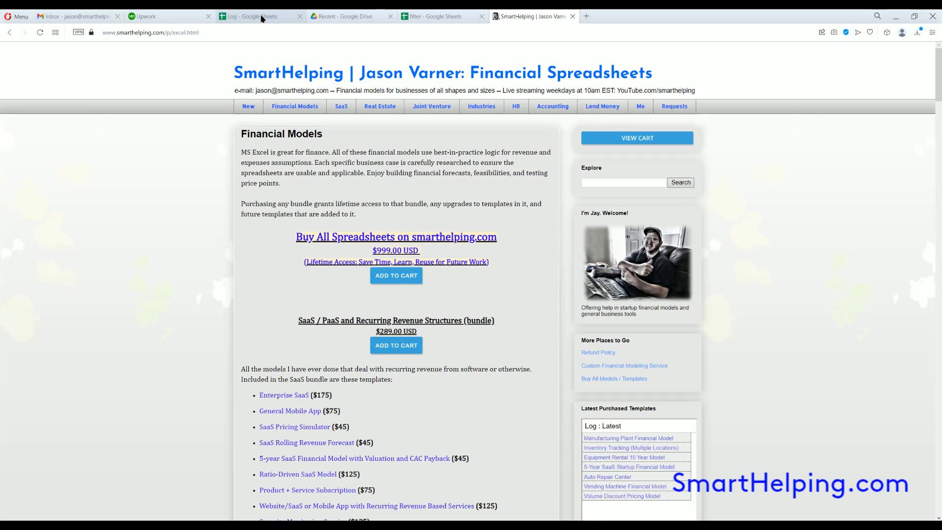
click(408, 16)
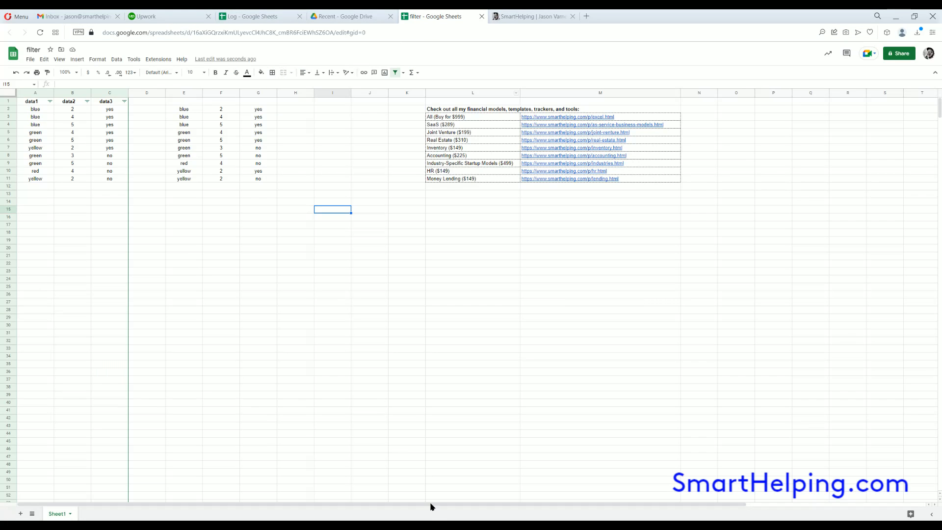